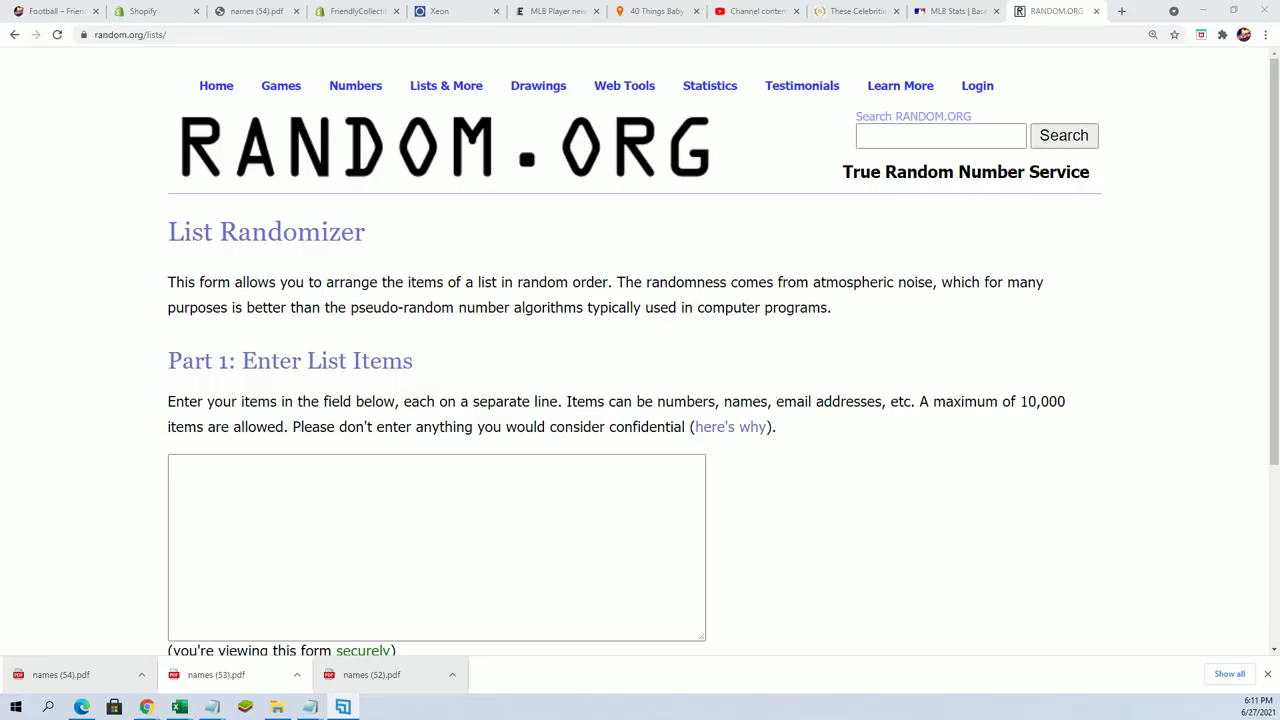
{"action": "key", "text": "alt+Tab"}
{"action": "left_click_drag", "start_coordinate": [732, 49], "coordinate": [808, 100]}
{"action": "scroll", "coordinate": [796, 443], "scroll_direction": "down", "scroll_amount": 5}
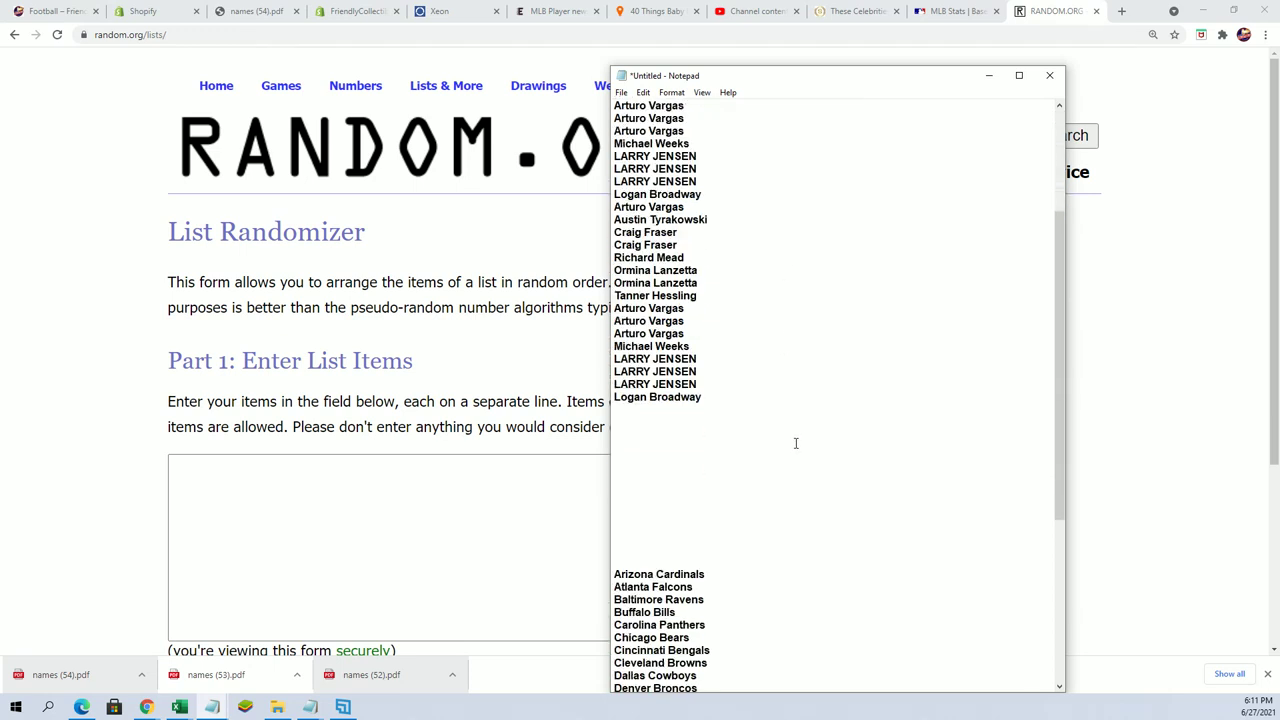
{"action": "scroll", "coordinate": [758, 414], "scroll_direction": "up", "scroll_amount": 5}
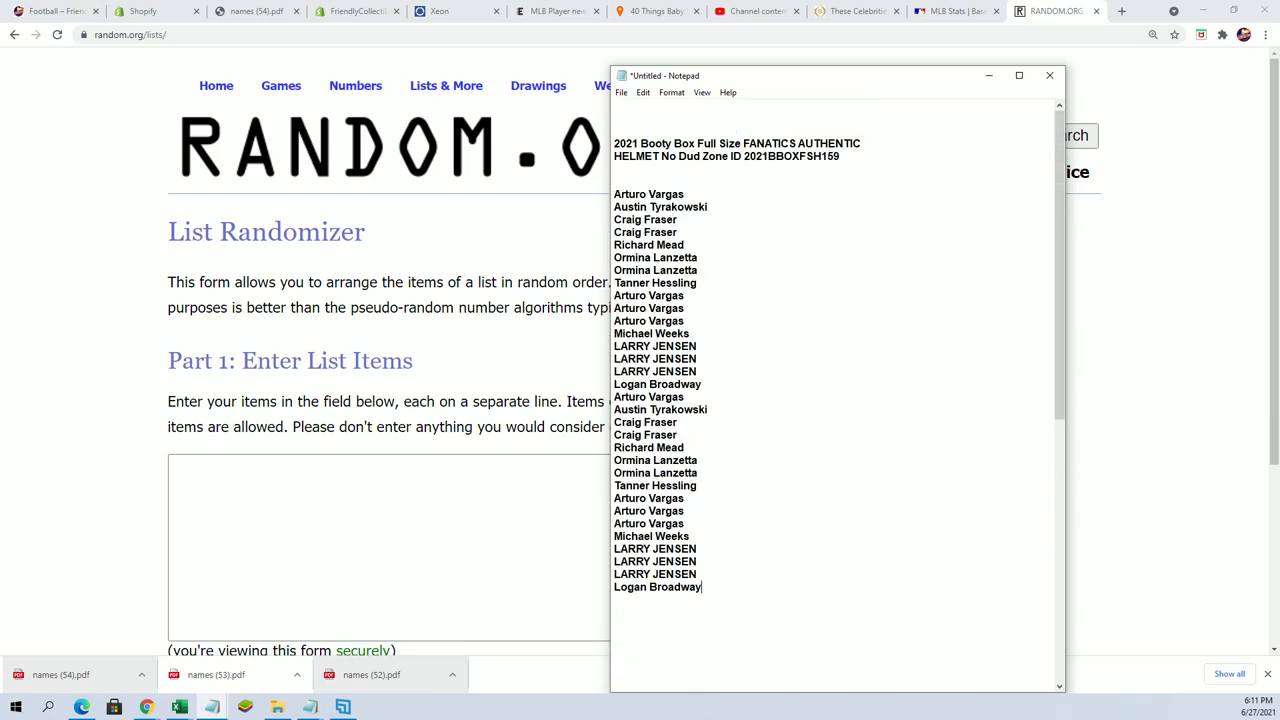
{"action": "mouse_move", "coordinate": [703, 587]}
{"action": "left_mouse_down"}
{"action": "mouse_move", "coordinate": [650, 283]}
{"action": "mouse_move", "coordinate": [614, 196]}
{"action": "left_mouse_up"}
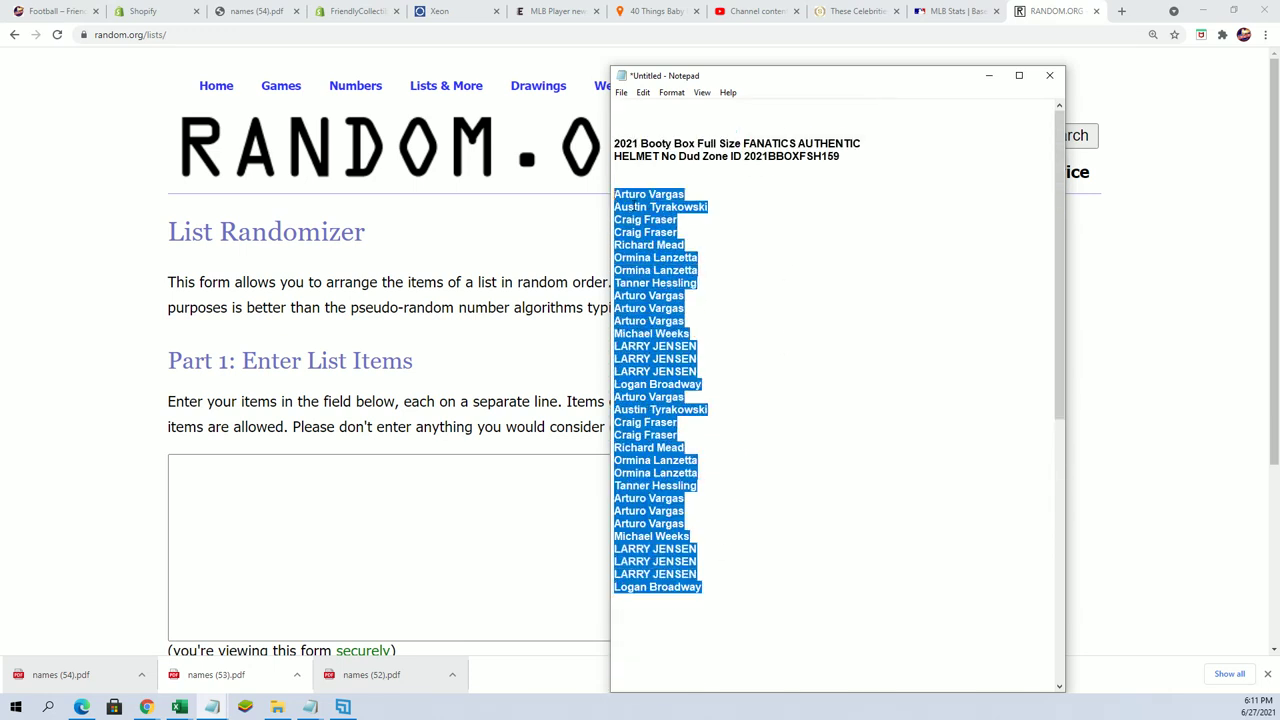
Copy the owner names from Notepad and paste them into the List Randomizer field
{"action": "right_click", "coordinate": [650, 207]}
{"action": "left_click", "coordinate": [697, 258]}
{"action": "left_click", "coordinate": [280, 480]}
{"action": "right_click", "coordinate": [281, 482]}
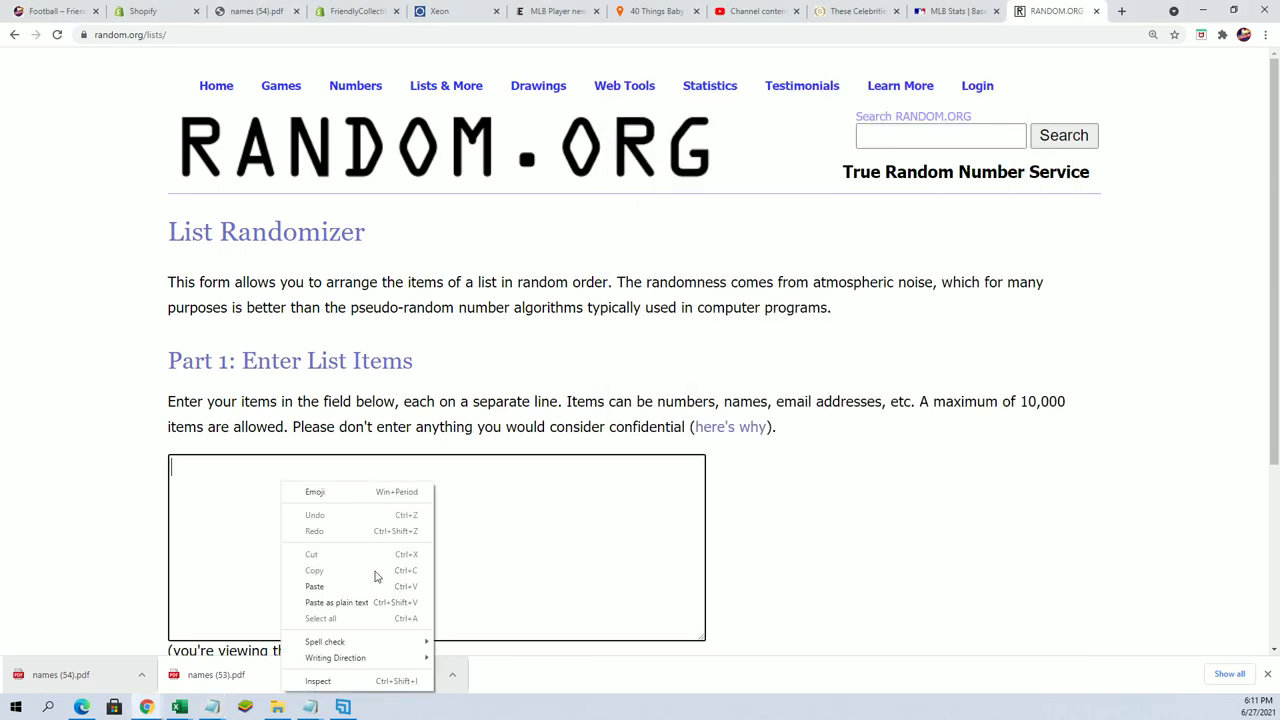
{"action": "left_click", "coordinate": [380, 586]}
{"action": "scroll", "coordinate": [394, 580], "scroll_direction": "down", "scroll_amount": 3}
Randomize the 32 owner names, then reshuffle them repeatedly with Again! for seven shuffles total
{"action": "left_click", "coordinate": [200, 520]}
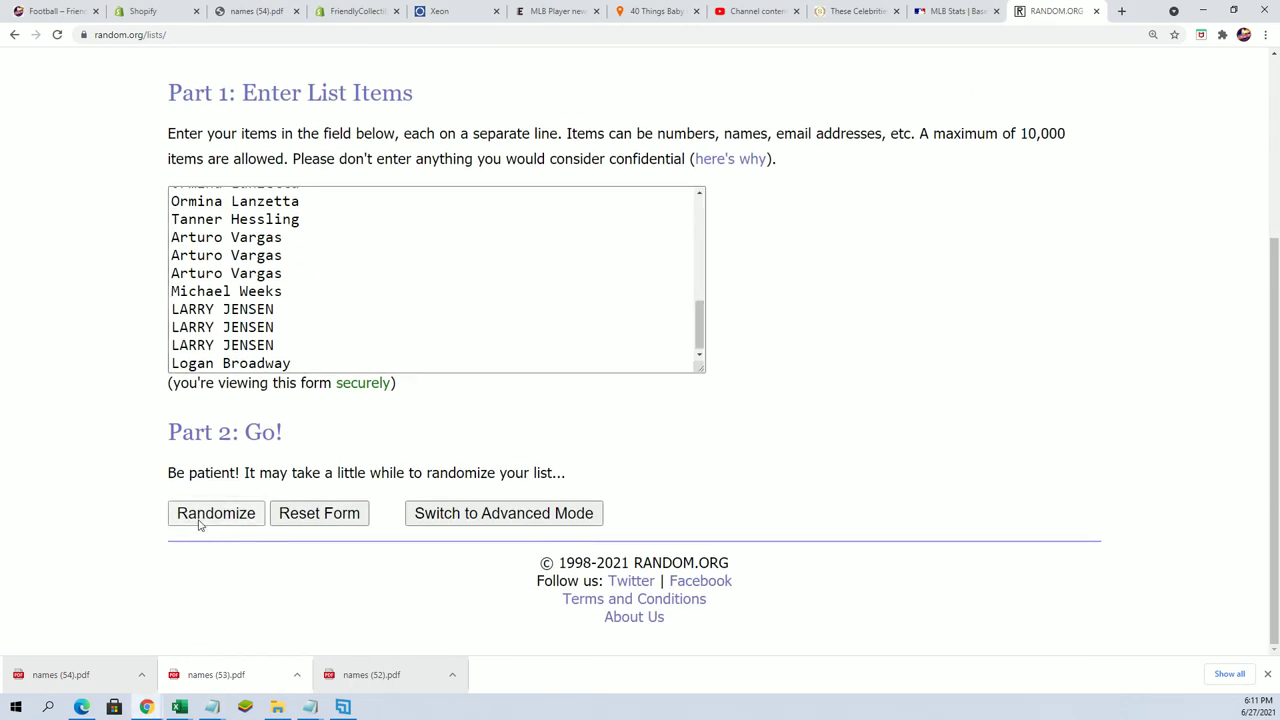
{"action": "left_click", "coordinate": [200, 520]}
{"action": "scroll", "coordinate": [205, 550], "scroll_direction": "down", "scroll_amount": 5}
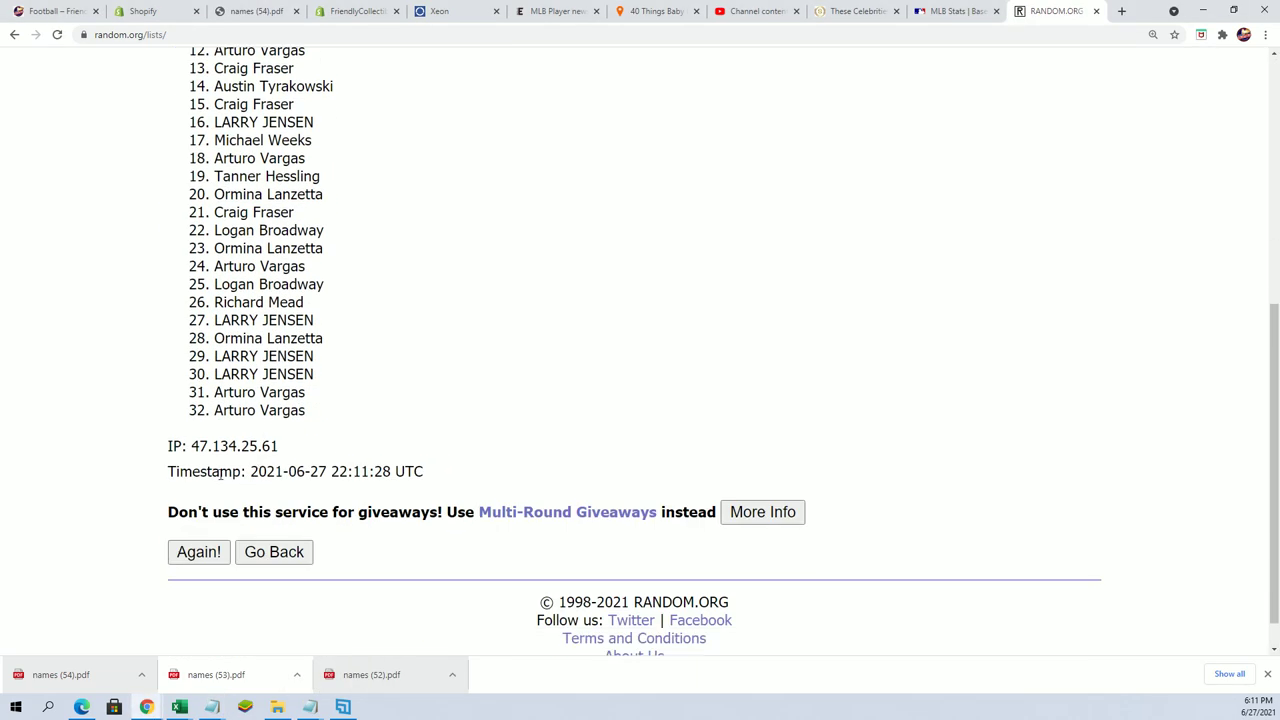
{"action": "left_click", "coordinate": [209, 557]}
{"action": "scroll", "coordinate": [190, 555], "scroll_direction": "down", "scroll_amount": 3}
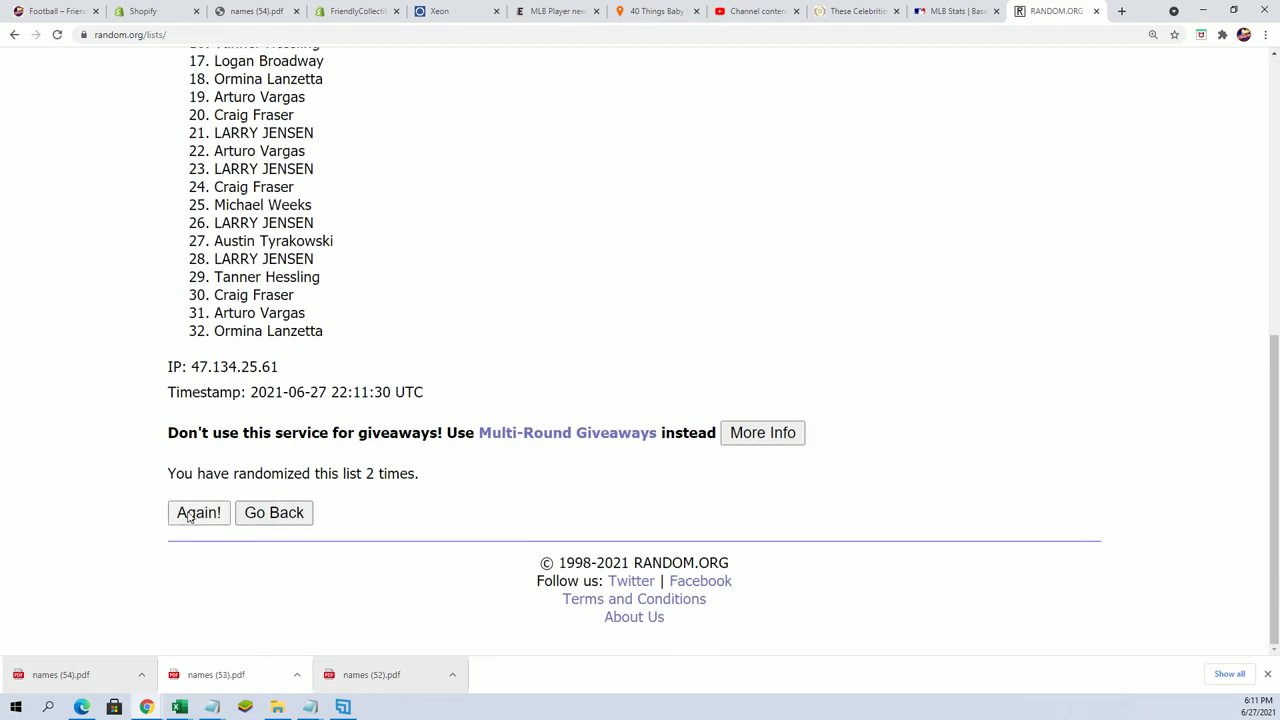
{"action": "left_click", "coordinate": [190, 516]}
{"action": "scroll", "coordinate": [286, 500], "scroll_direction": "down", "scroll_amount": 2}
{"action": "left_click", "coordinate": [197, 512]}
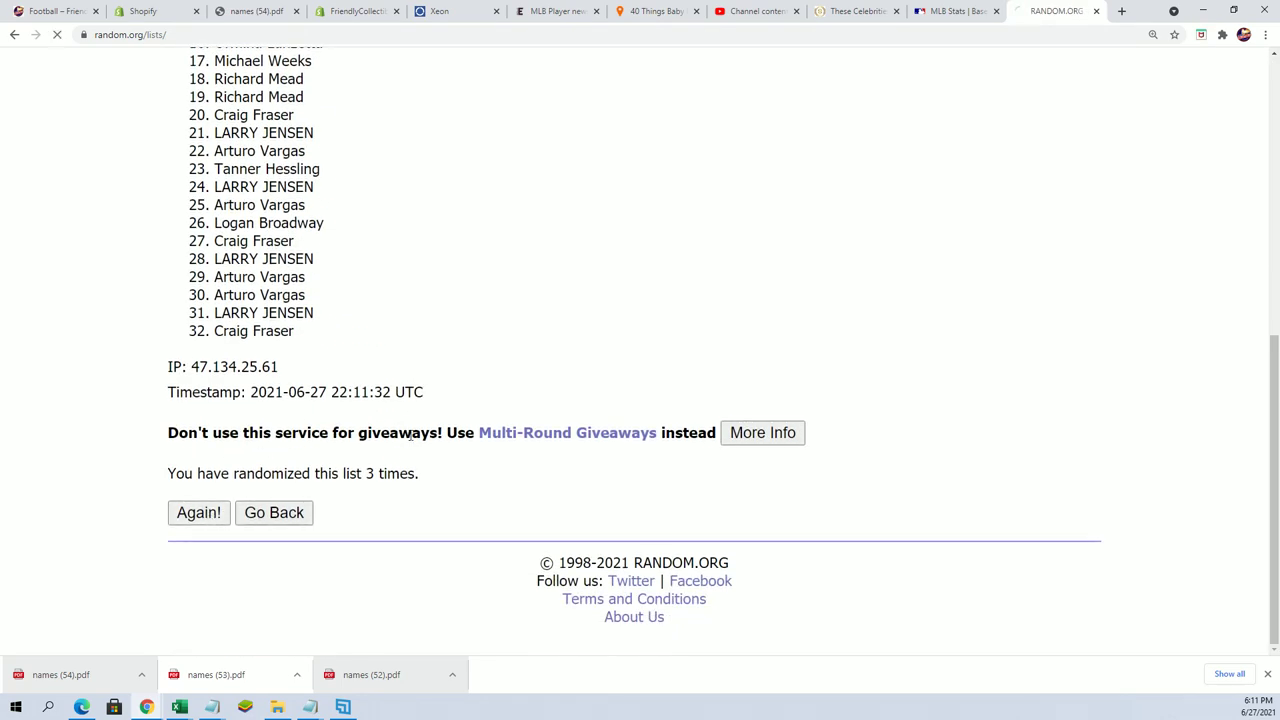
{"action": "scroll", "coordinate": [383, 460], "scroll_direction": "down", "scroll_amount": 5}
{"action": "left_click", "coordinate": [207, 508]}
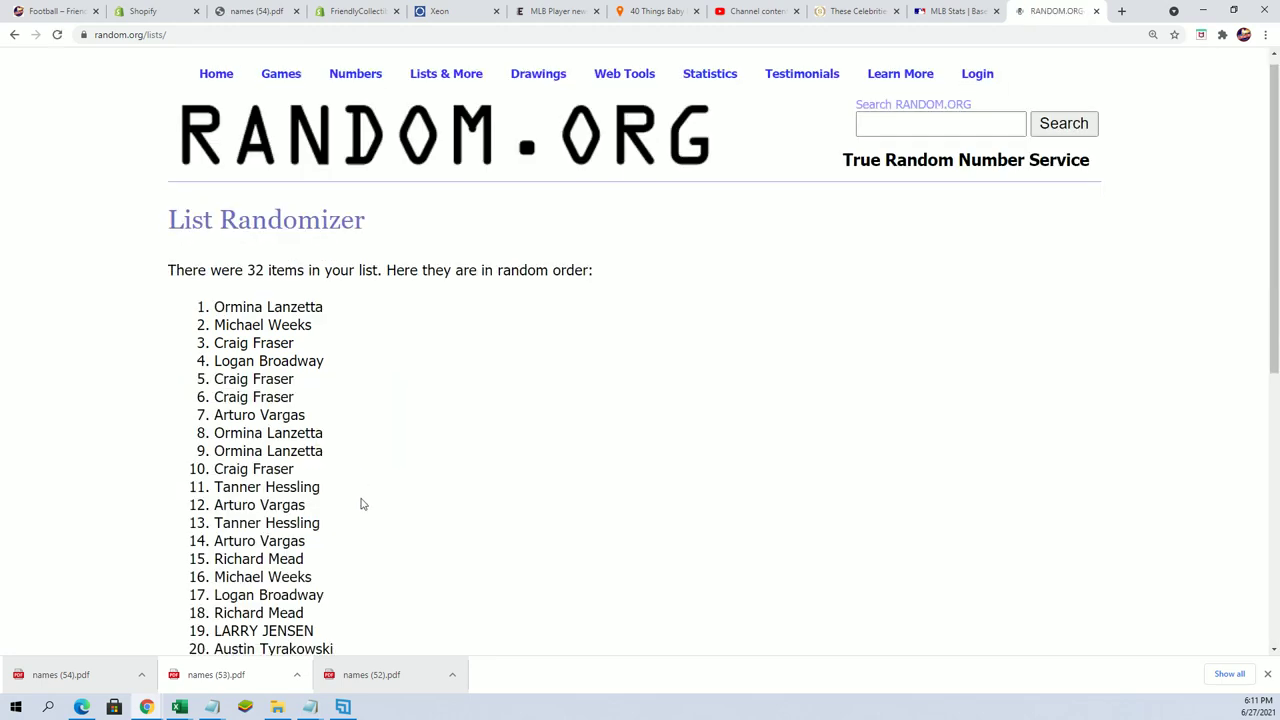
{"action": "scroll", "coordinate": [363, 504], "scroll_direction": "down", "scroll_amount": 5}
{"action": "left_click", "coordinate": [200, 515]}
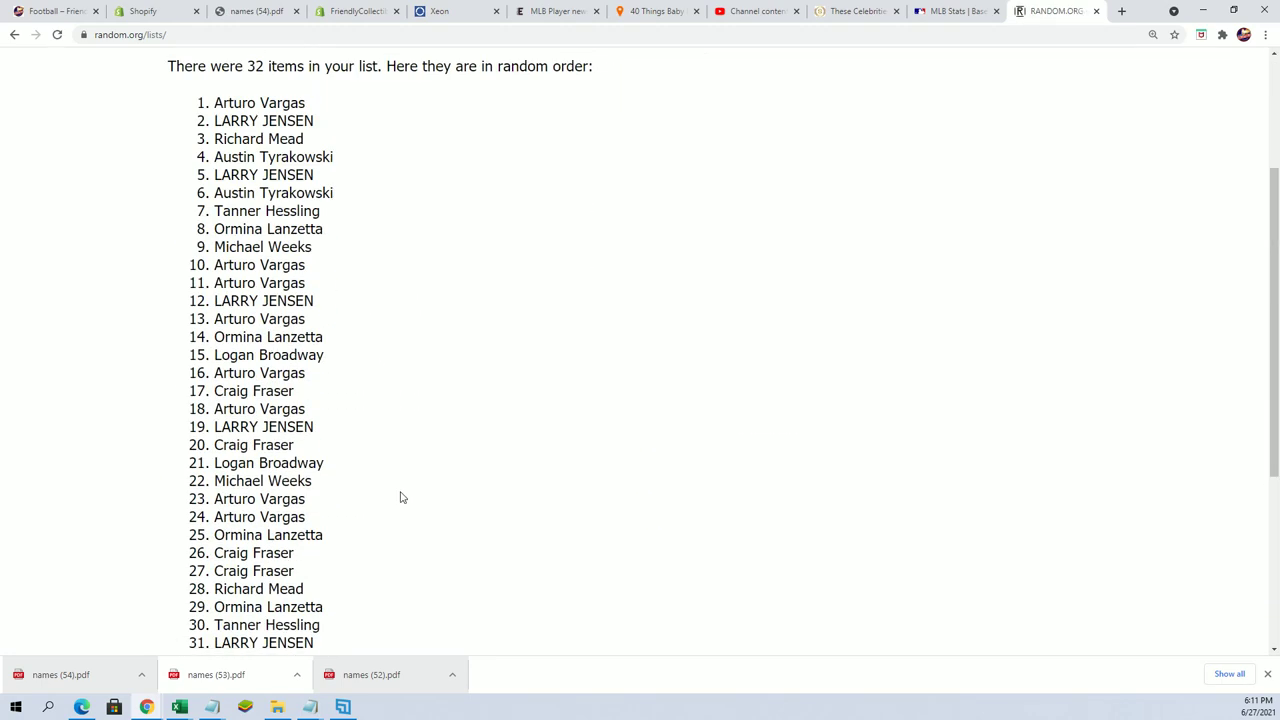
{"action": "scroll", "coordinate": [401, 497], "scroll_direction": "down", "scroll_amount": 5}
{"action": "left_click", "coordinate": [182, 514]}
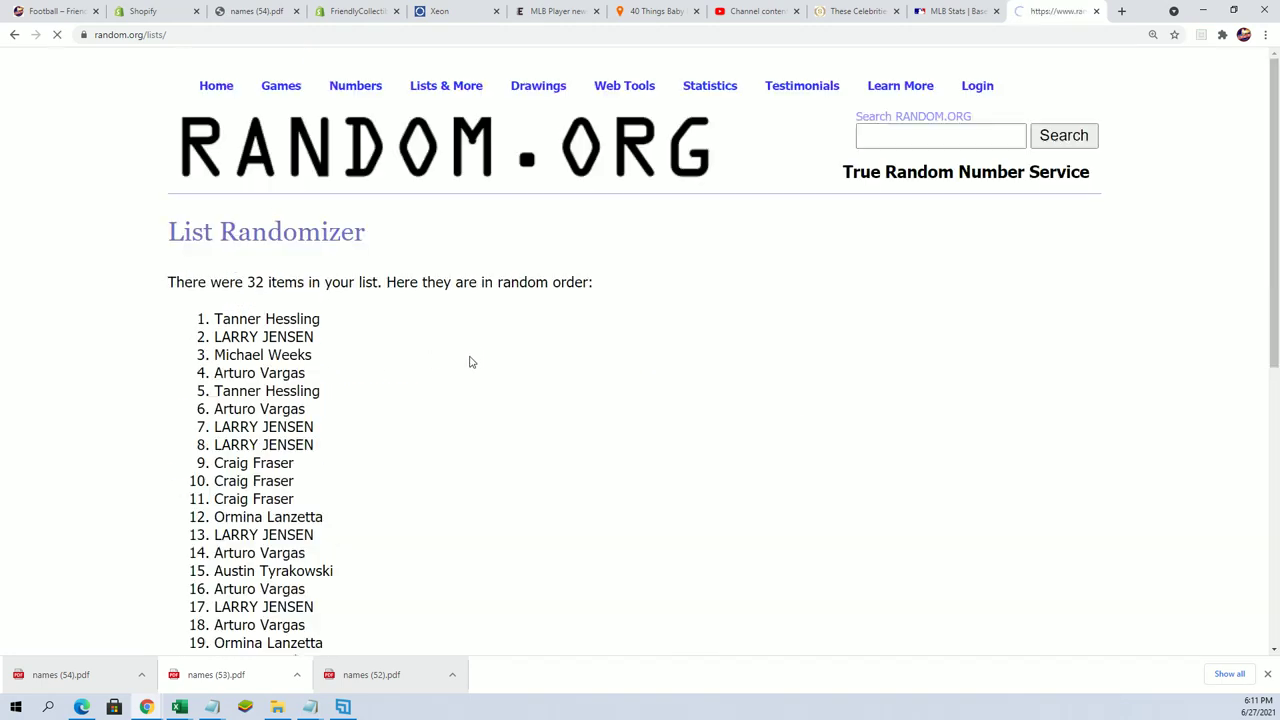
{"action": "scroll", "coordinate": [391, 314], "scroll_direction": "down", "scroll_amount": 1}
Select and copy the final shuffled list of 32 names, then return to Excel
{"action": "mouse_move", "coordinate": [213, 185]}
{"action": "left_mouse_down"}
{"action": "mouse_move", "coordinate": [263, 257]}
{"action": "mouse_move", "coordinate": [360, 483]}
{"action": "left_mouse_up"}
{"action": "scroll", "coordinate": [300, 350], "scroll_direction": "down", "scroll_amount": 2}
{"action": "right_click", "coordinate": [283, 431]}
{"action": "left_click", "coordinate": [306, 440]}
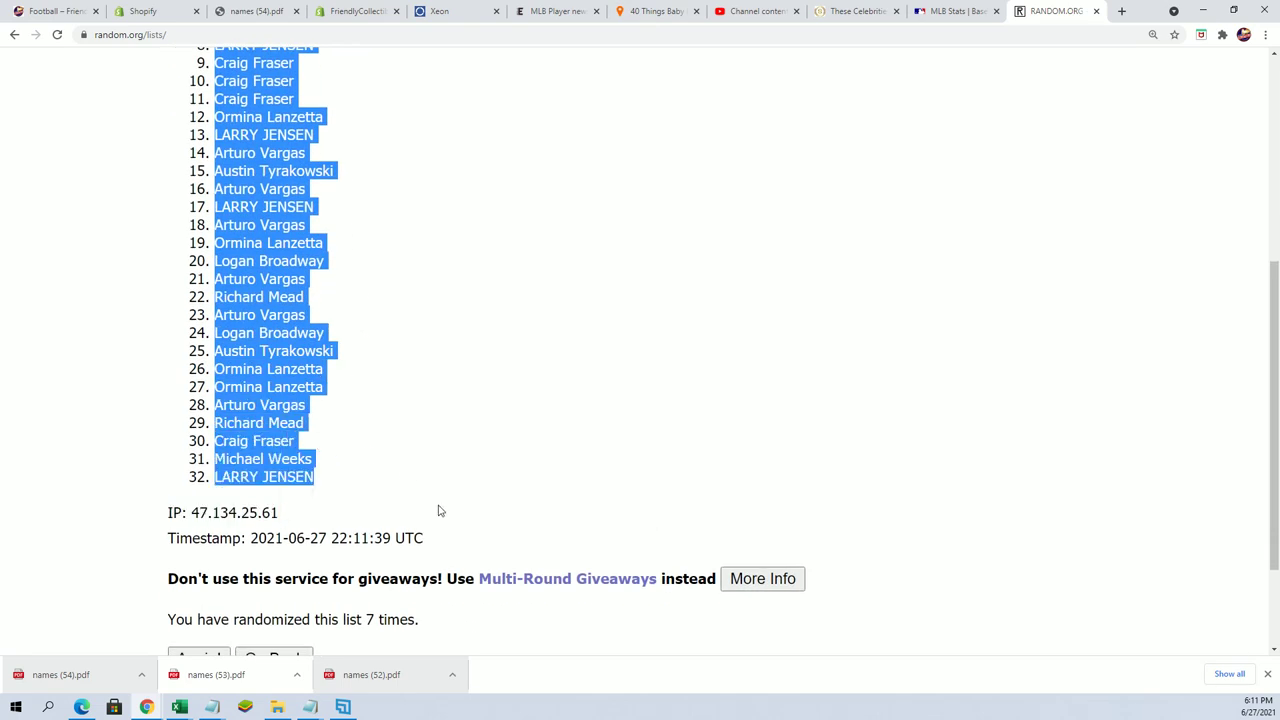
{"action": "scroll", "coordinate": [438, 511], "scroll_direction": "down", "scroll_amount": 1}
{"action": "scroll", "coordinate": [446, 529], "scroll_direction": "up", "scroll_amount": 5}
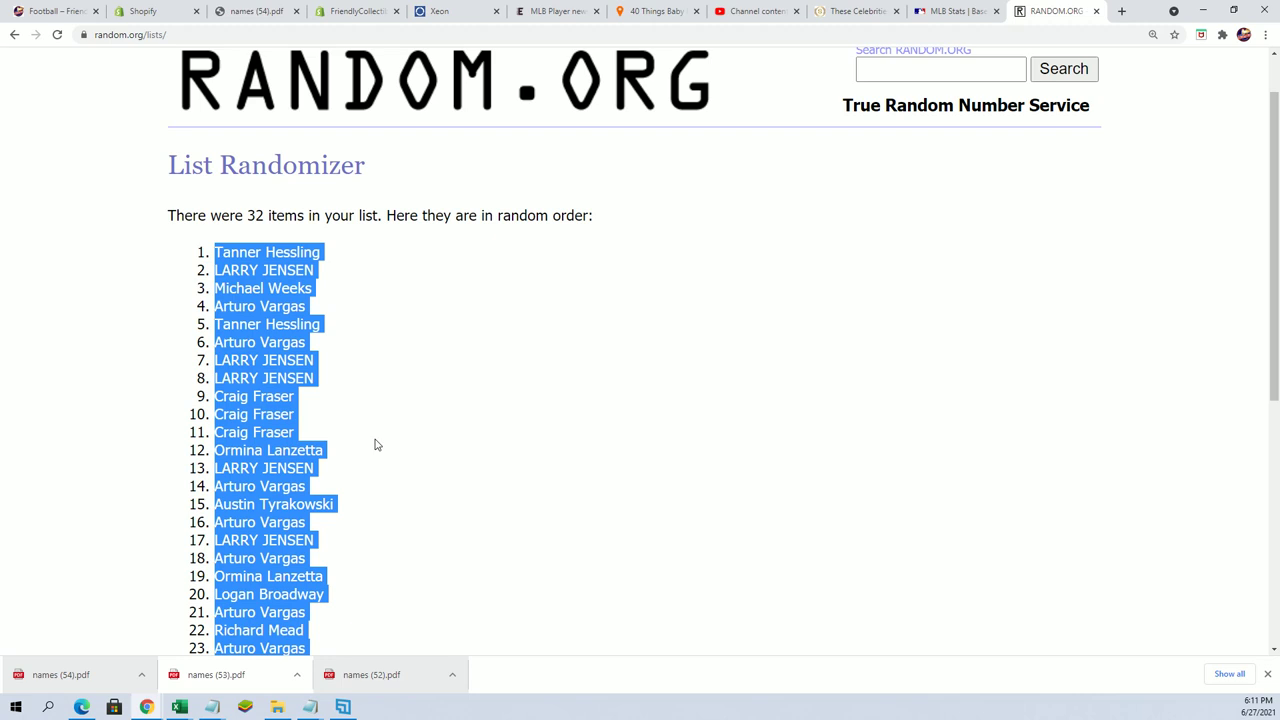
{"action": "key", "text": "alt+Tab"}
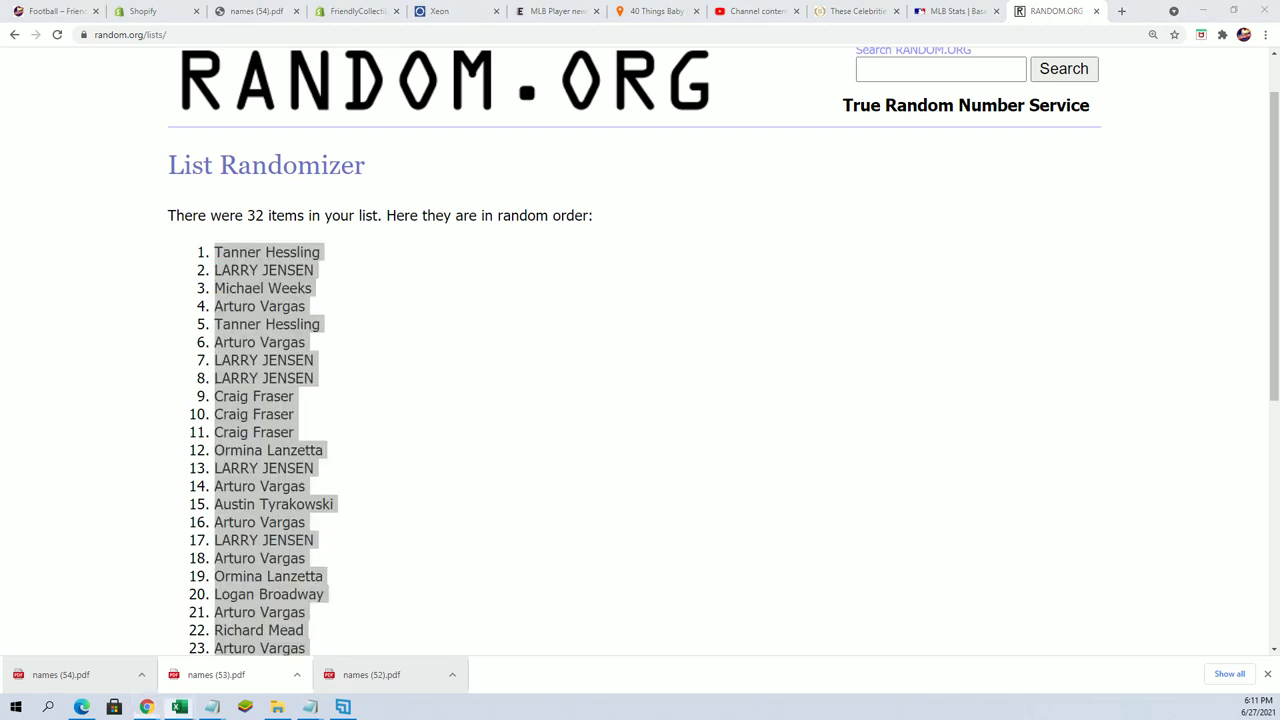
Paste the shuffled names into the OWNER NAMES column at A2 as plain text via Paste Special
{"action": "left_click_drag", "start_coordinate": [956, 44], "coordinate": [764, 6]}
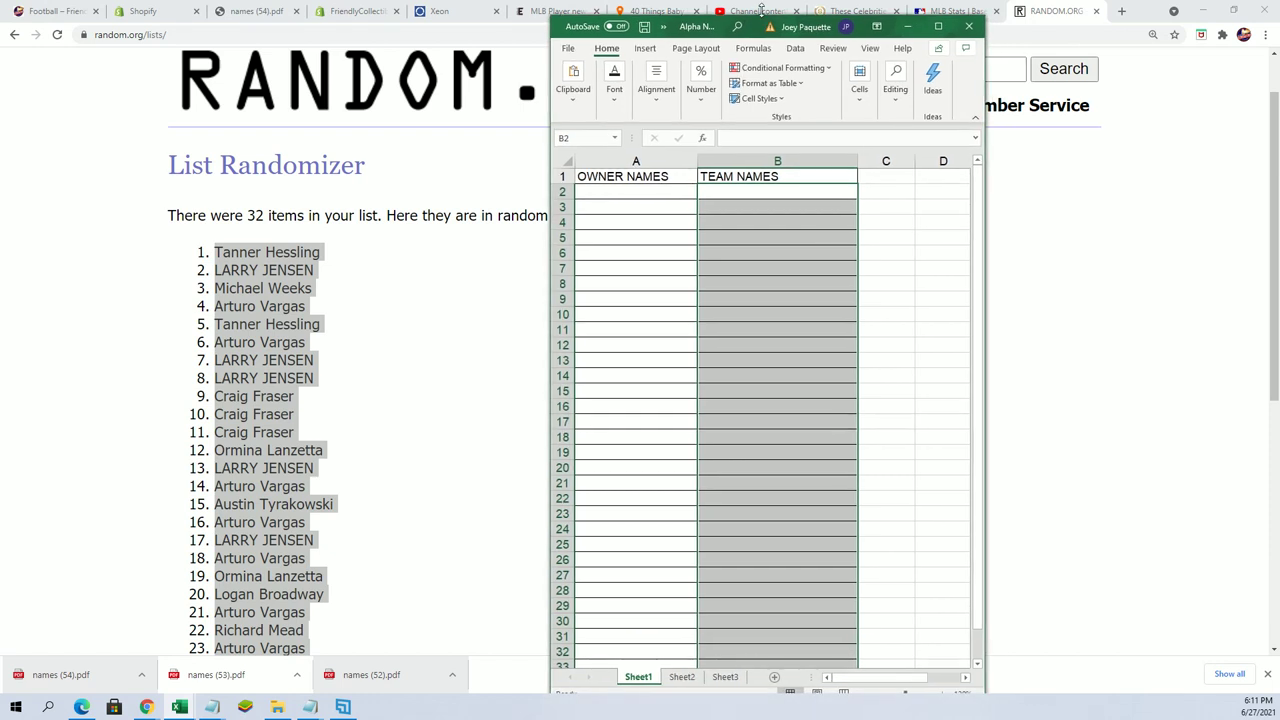
{"action": "right_click", "coordinate": [598, 177]}
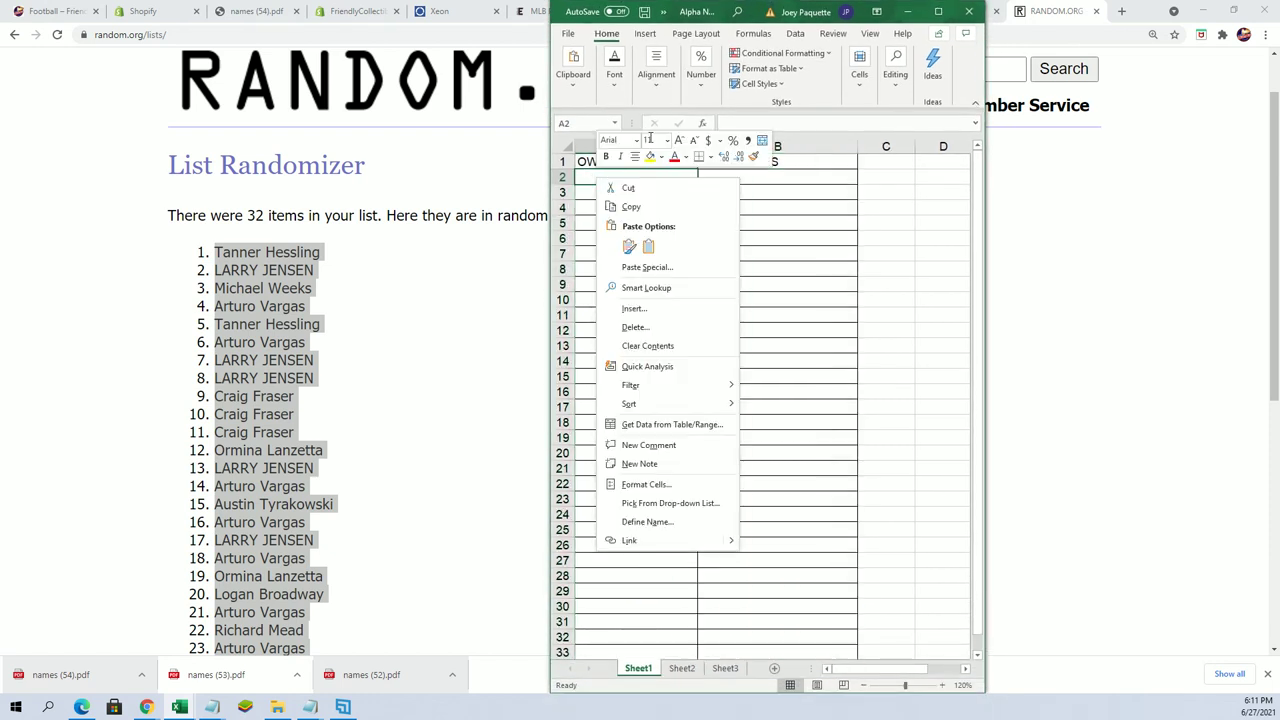
{"action": "left_click", "coordinate": [647, 267]}
{"action": "left_click", "coordinate": [533, 193]}
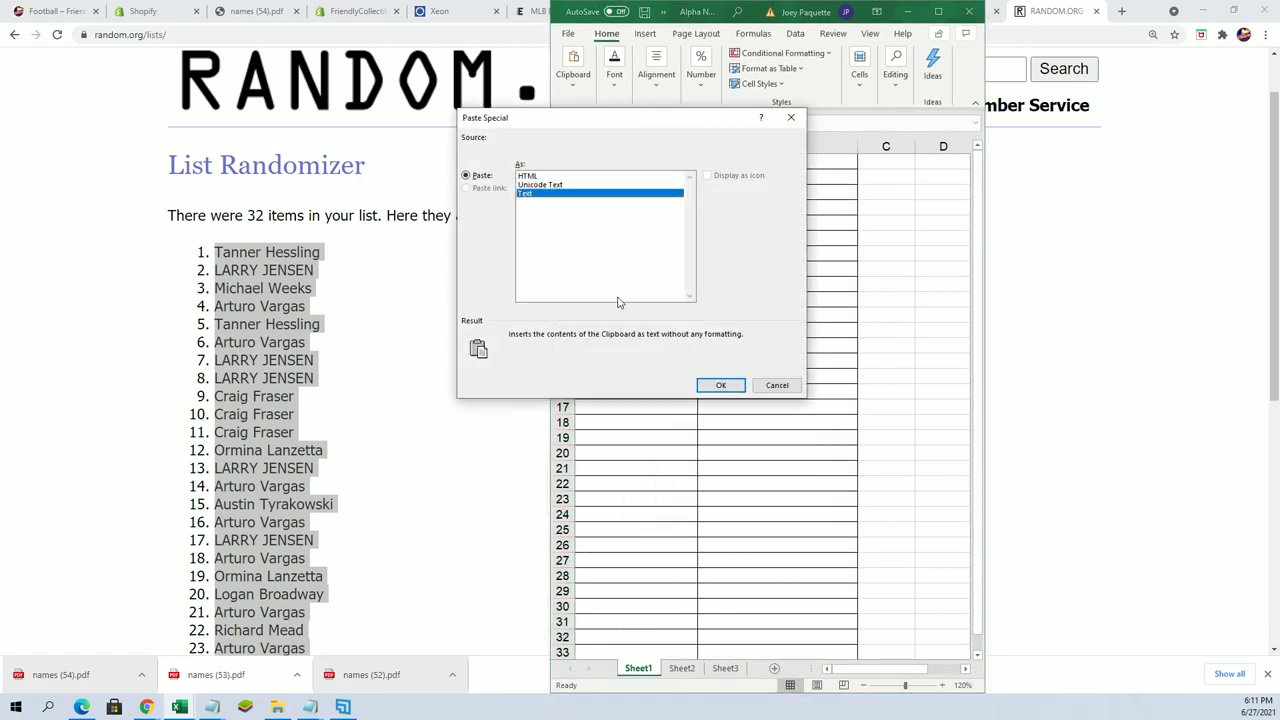
{"action": "left_click", "coordinate": [720, 386]}
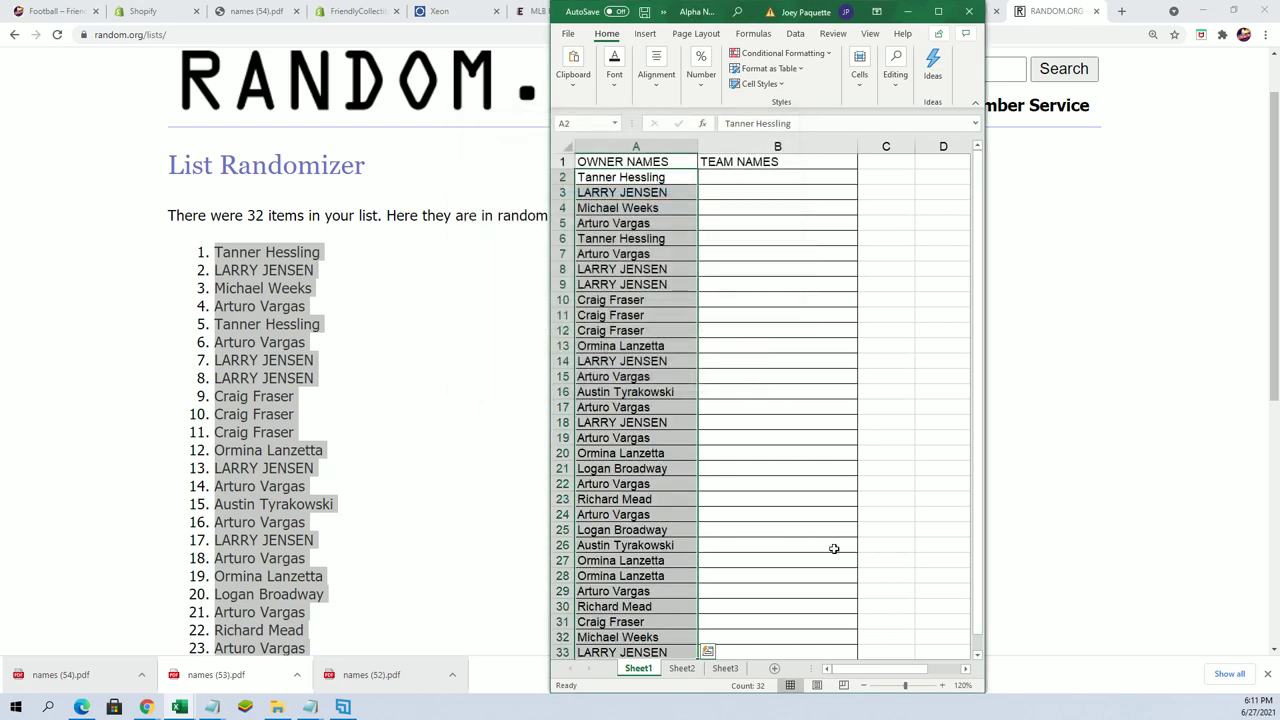
Back in Chrome, load a fresh blank List Randomizer form from Lists & More
{"action": "left_click", "coordinate": [155, 271]}
{"action": "scroll", "coordinate": [160, 271], "scroll_direction": "up", "scroll_amount": 1}
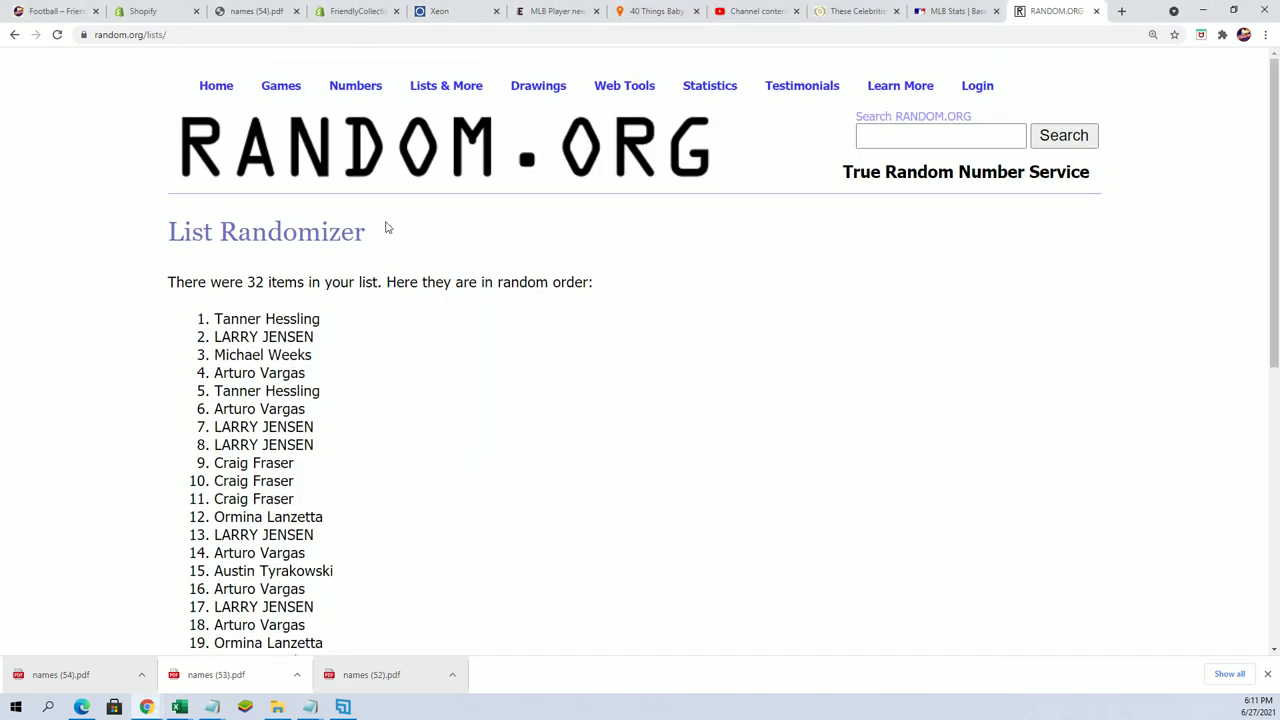
{"action": "mouse_move", "coordinate": [445, 88]}
{"action": "left_click", "coordinate": [460, 112]}
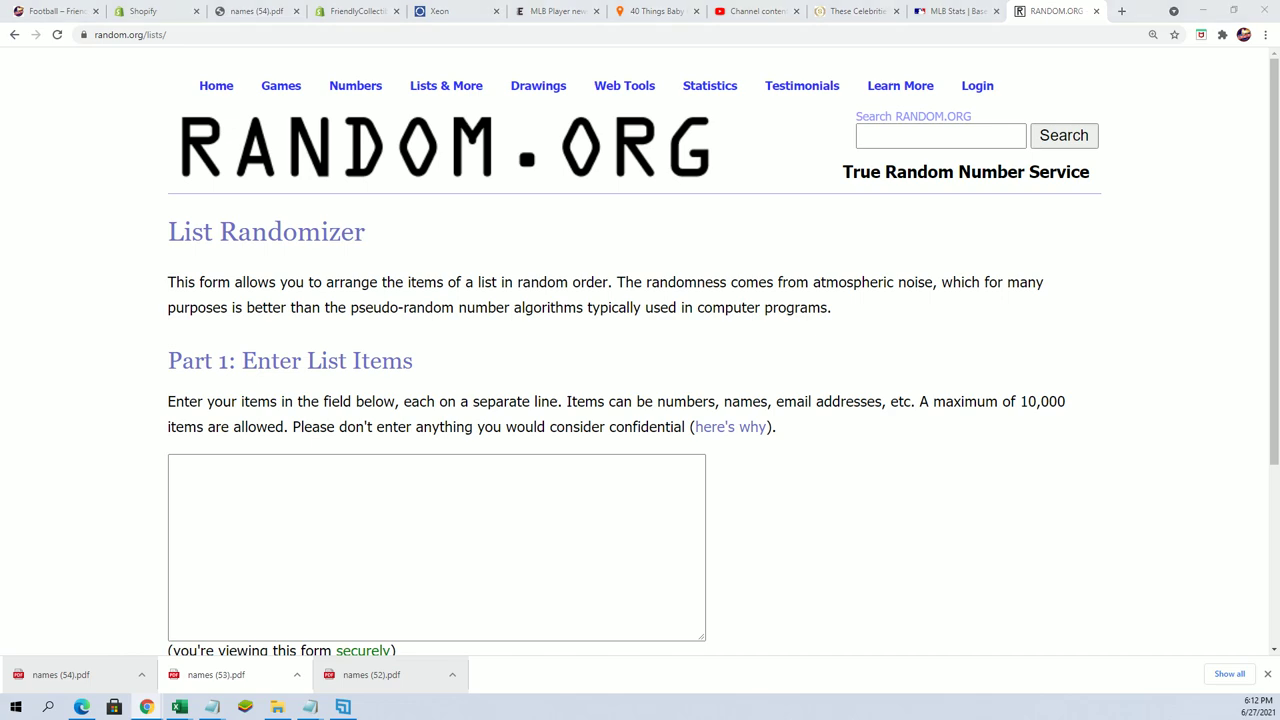
Copy the 32 NFL team names from Notepad and paste them into the randomizer's list box
{"action": "key", "text": "alt+Tab"}
{"action": "scroll", "coordinate": [303, 486], "scroll_direction": "down", "scroll_amount": 1}
{"action": "scroll", "coordinate": [757, 543], "scroll_direction": "down", "scroll_amount": 5}
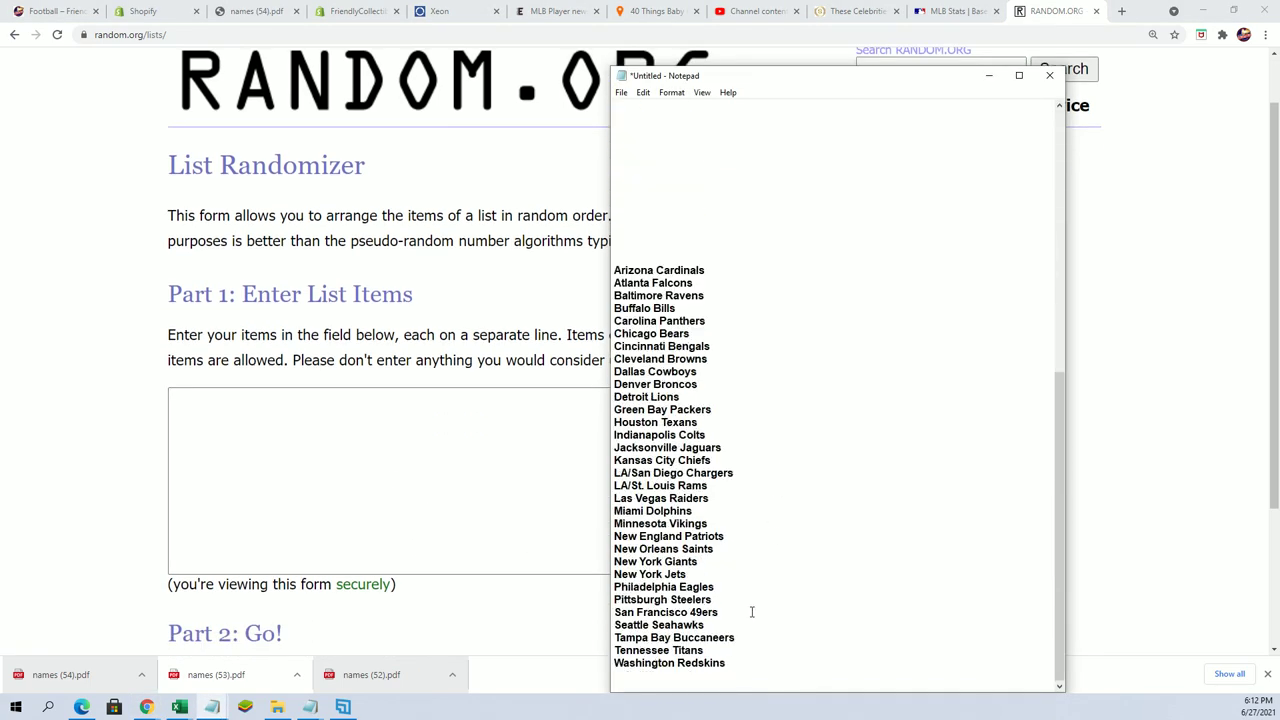
{"action": "mouse_move", "coordinate": [754, 665]}
{"action": "left_mouse_down"}
{"action": "mouse_move", "coordinate": [657, 506]}
{"action": "mouse_move", "coordinate": [614, 268]}
{"action": "left_mouse_up"}
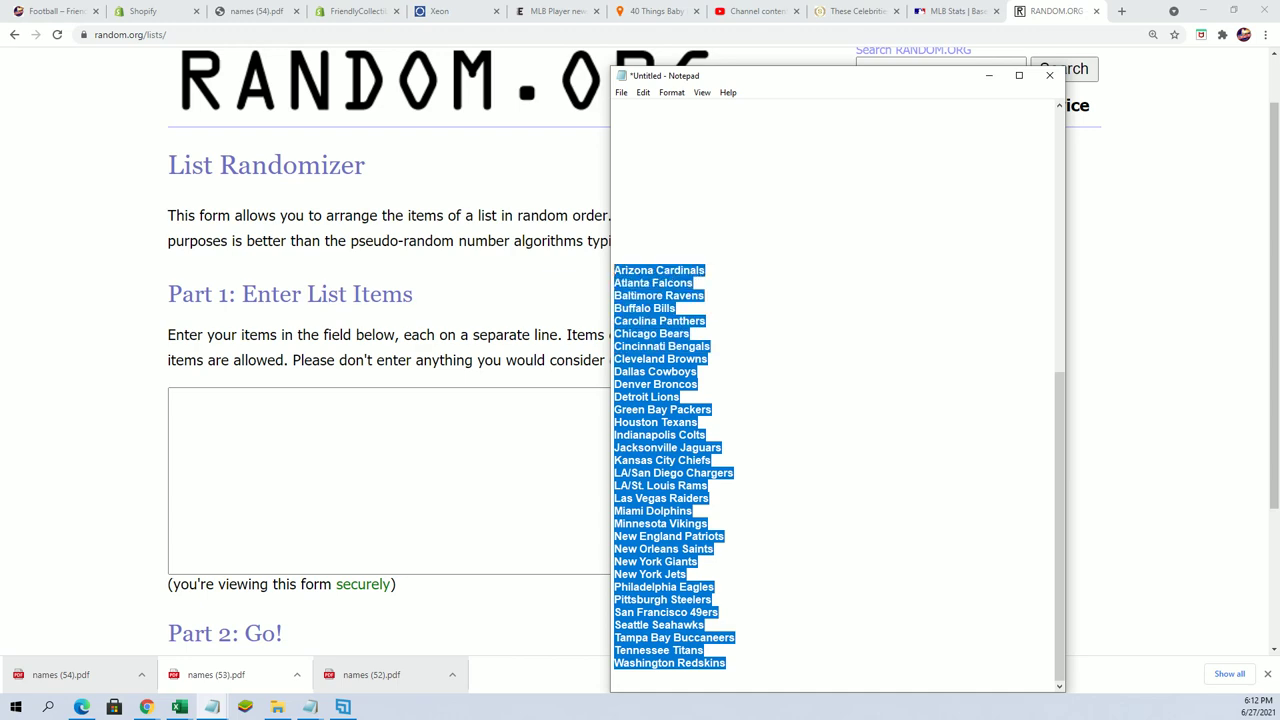
{"action": "right_click", "coordinate": [661, 285]}
{"action": "left_click", "coordinate": [735, 337]}
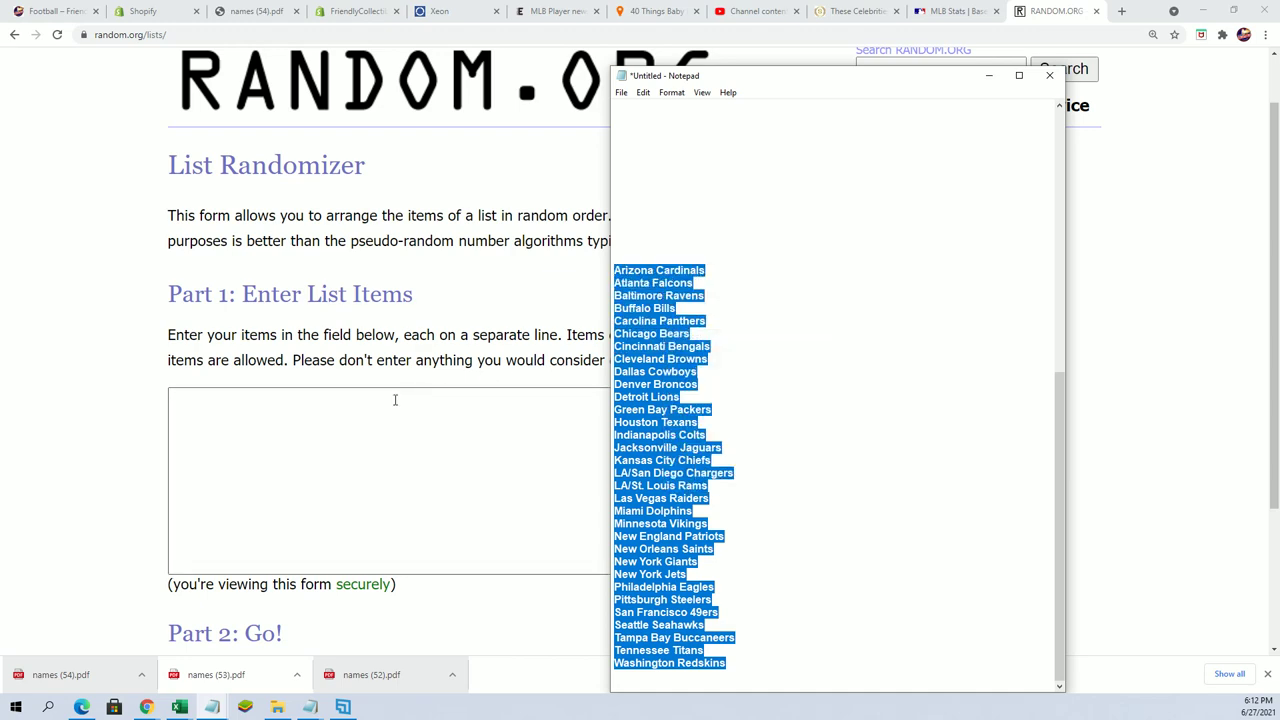
{"action": "left_click", "coordinate": [353, 409]}
{"action": "right_click", "coordinate": [353, 409]}
{"action": "left_click", "coordinate": [398, 505]}
{"action": "scroll", "coordinate": [489, 497], "scroll_direction": "down", "scroll_amount": 2}
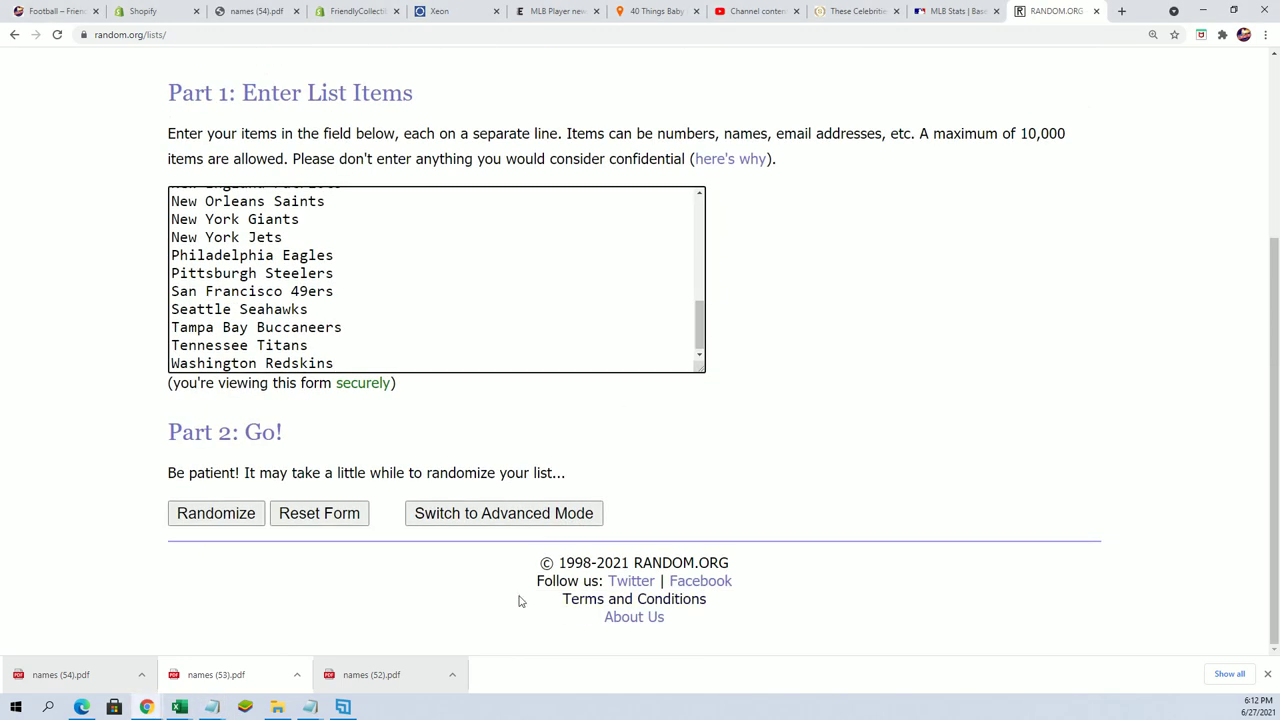
Randomize the team list, then reshuffle it with Again! for seven shuffles total
{"action": "left_click", "coordinate": [216, 514]}
{"action": "scroll", "coordinate": [200, 560], "scroll_direction": "down", "scroll_amount": 5}
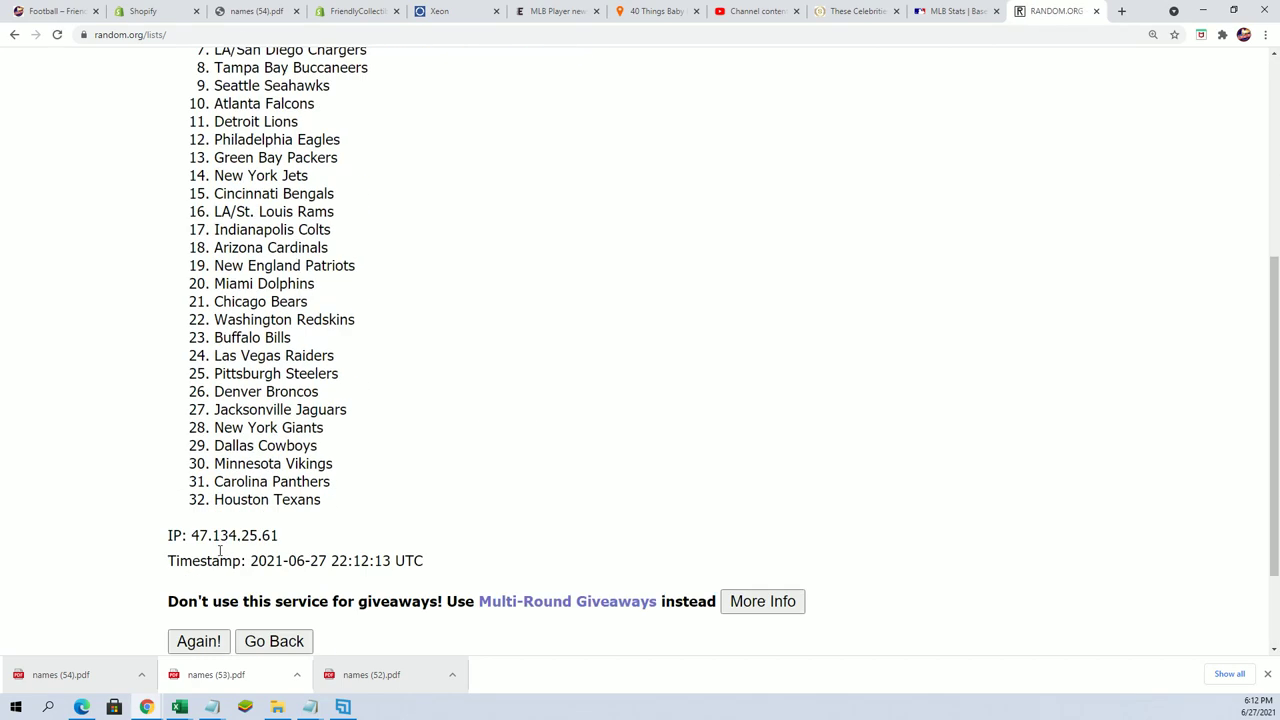
{"action": "left_click", "coordinate": [191, 516]}
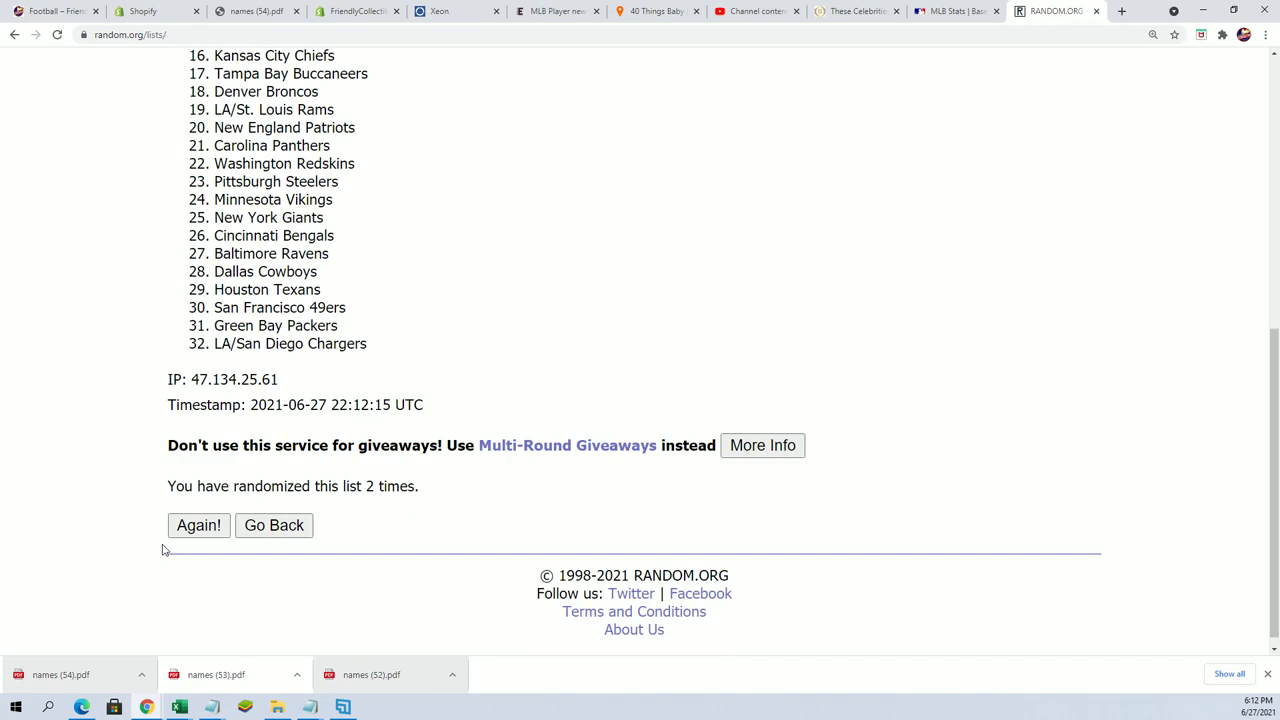
{"action": "left_click", "coordinate": [212, 506]}
{"action": "scroll", "coordinate": [205, 590], "scroll_direction": "down", "scroll_amount": 5}
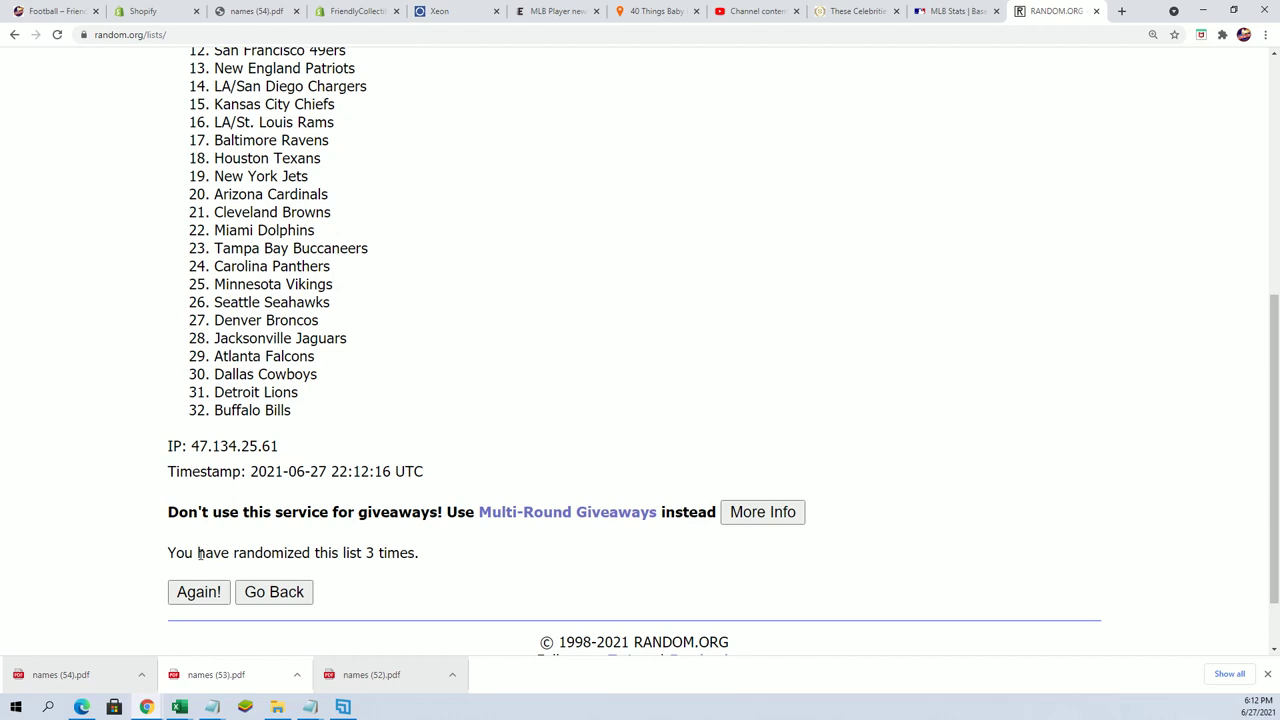
{"action": "left_click", "coordinate": [205, 594]}
{"action": "scroll", "coordinate": [180, 545], "scroll_direction": "down", "scroll_amount": 5}
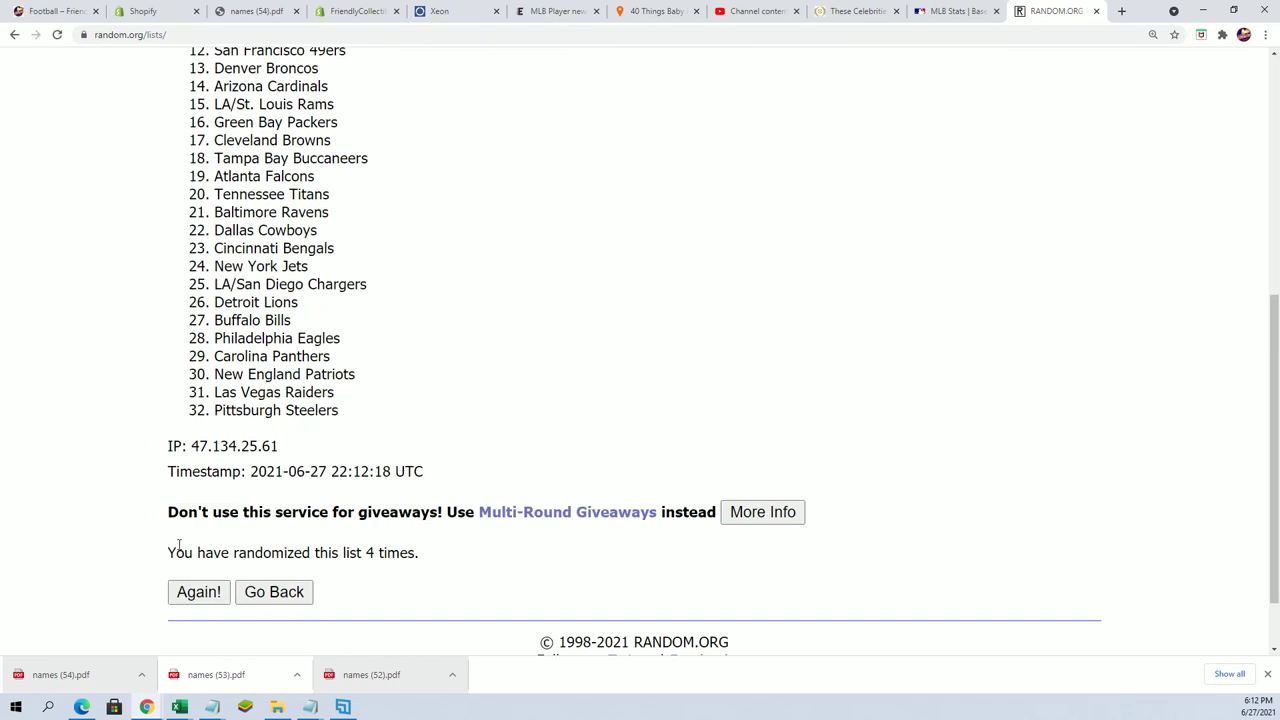
{"action": "left_click", "coordinate": [212, 592]}
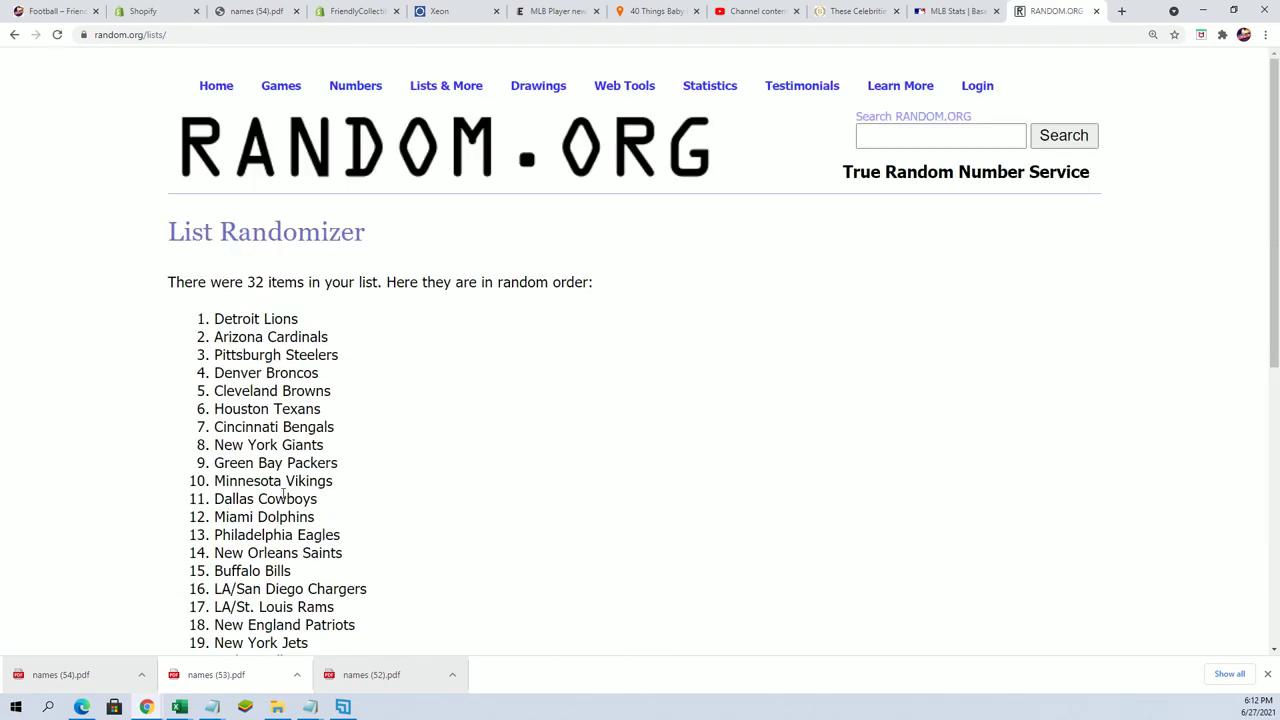
{"action": "scroll", "coordinate": [257, 550], "scroll_direction": "down", "scroll_amount": 5}
{"action": "left_click", "coordinate": [190, 518]}
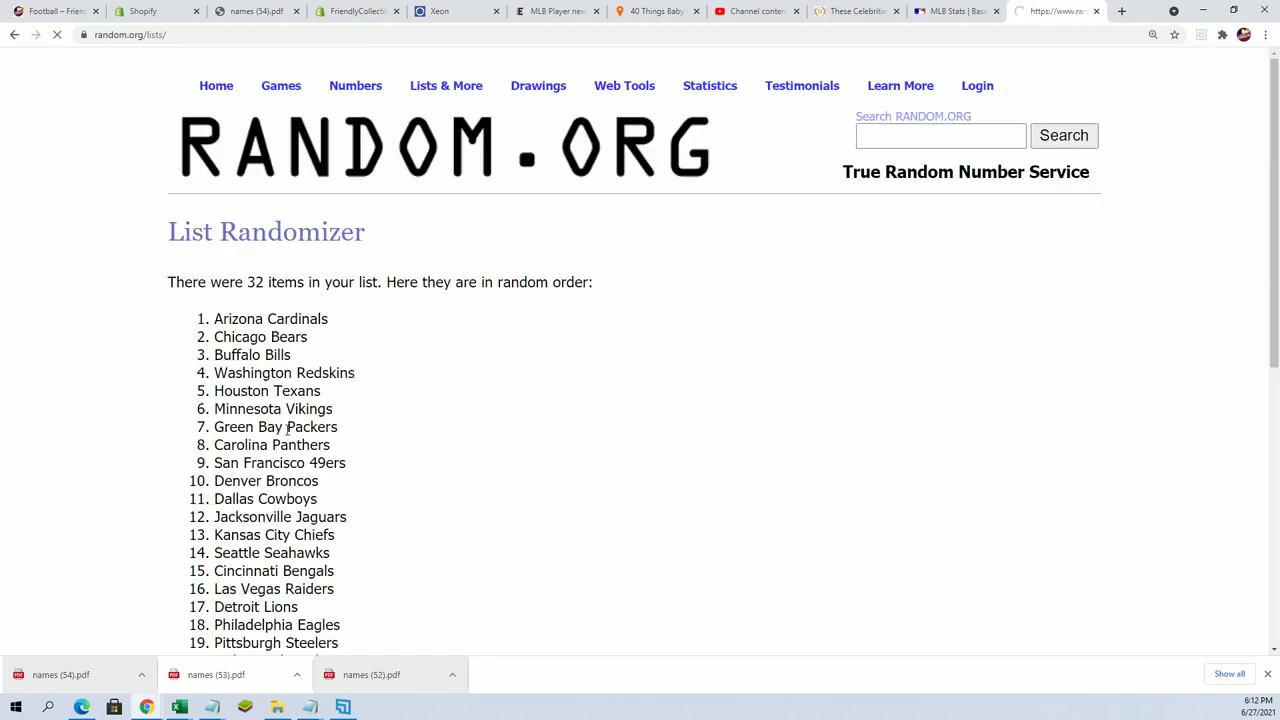
{"action": "scroll", "coordinate": [323, 457], "scroll_direction": "down", "scroll_amount": 5}
{"action": "scroll", "coordinate": [322, 457], "scroll_direction": "down", "scroll_amount": 1}
{"action": "left_click", "coordinate": [183, 513]}
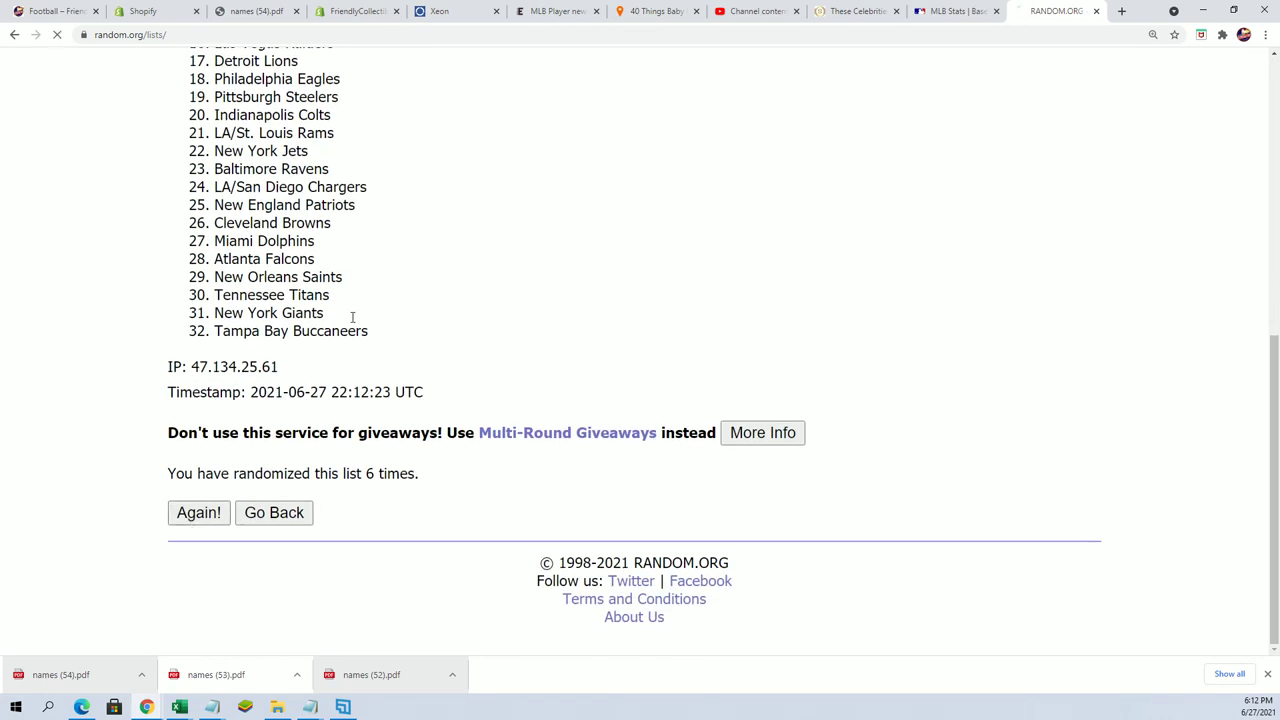
{"action": "scroll", "coordinate": [393, 296], "scroll_direction": "down", "scroll_amount": 1}
Select and copy the final team order, Philadelphia Eagles first, then return to Excel
{"action": "mouse_move", "coordinate": [199, 181]}
{"action": "left_mouse_down"}
{"action": "mouse_move", "coordinate": [386, 306]}
{"action": "mouse_move", "coordinate": [338, 472]}
{"action": "mouse_move", "coordinate": [383, 547]}
{"action": "left_mouse_up"}
{"action": "scroll", "coordinate": [338, 472], "scroll_direction": "down", "scroll_amount": 2}
{"action": "right_click", "coordinate": [298, 476]}
{"action": "left_click", "coordinate": [330, 494]}
{"action": "scroll", "coordinate": [426, 591], "scroll_direction": "down", "scroll_amount": 2}
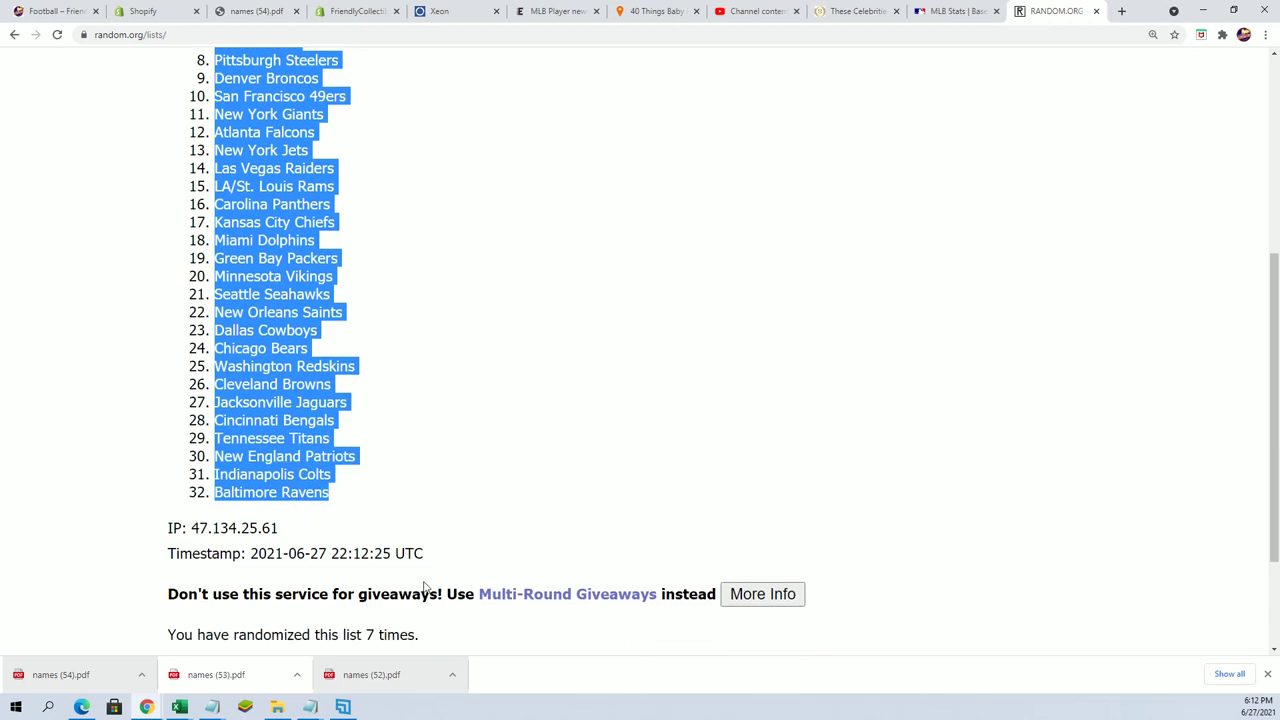
{"action": "scroll", "coordinate": [482, 585], "scroll_direction": "up", "scroll_amount": 3}
{"action": "scroll", "coordinate": [482, 585], "scroll_direction": "down", "scroll_amount": 1}
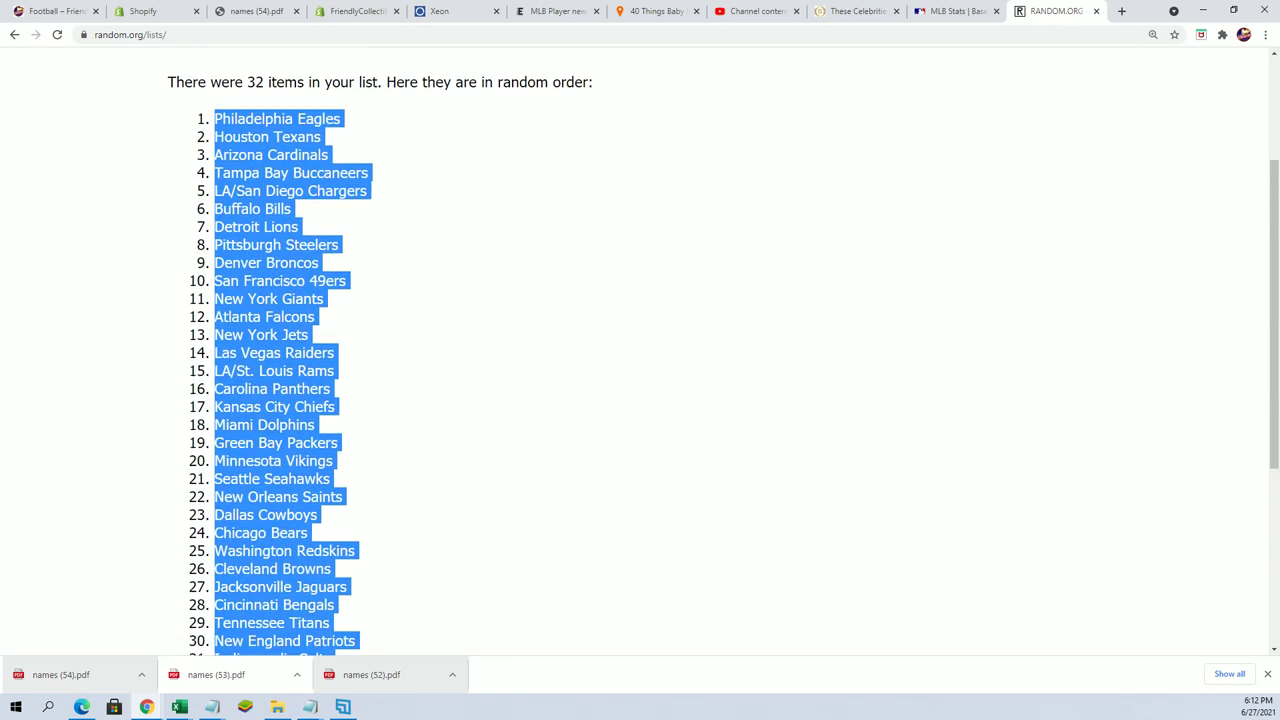
{"action": "key", "text": "alt+Tab"}
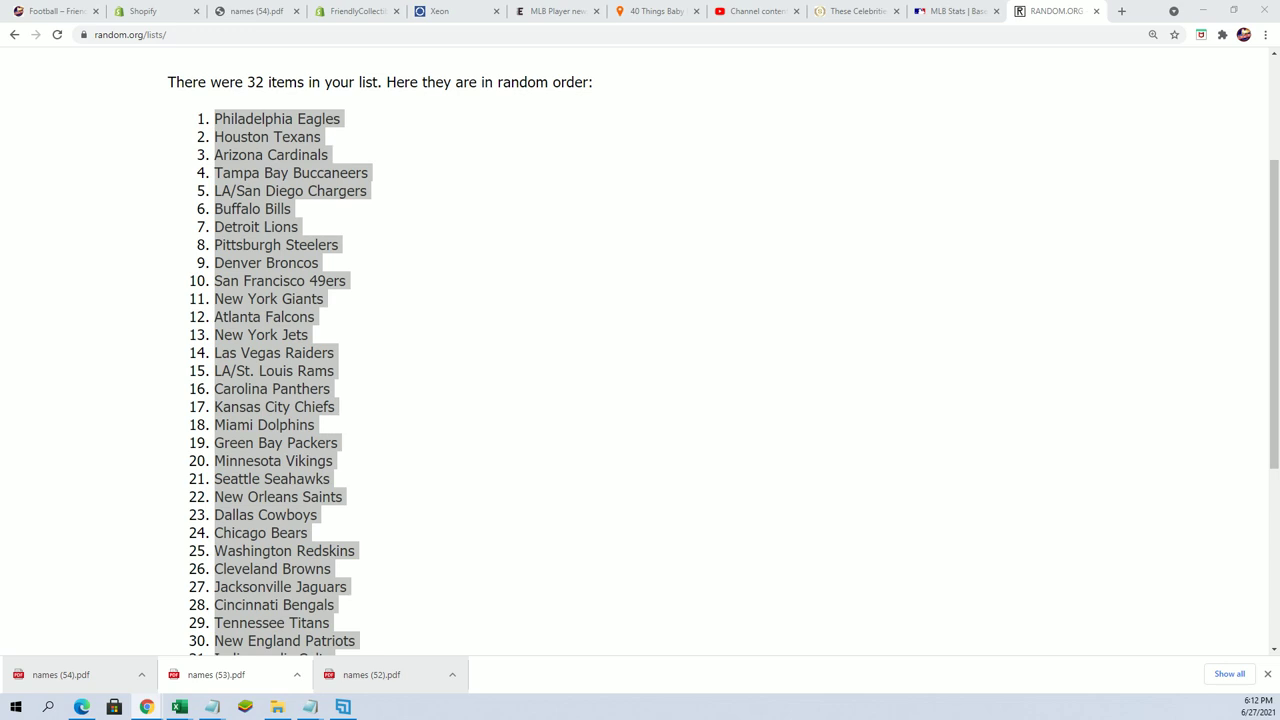
Paste the randomized teams into TEAM NAMES at B2 as plain text via Paste Special
{"action": "left_click", "coordinate": [708, 178]}
{"action": "right_click", "coordinate": [710, 178]}
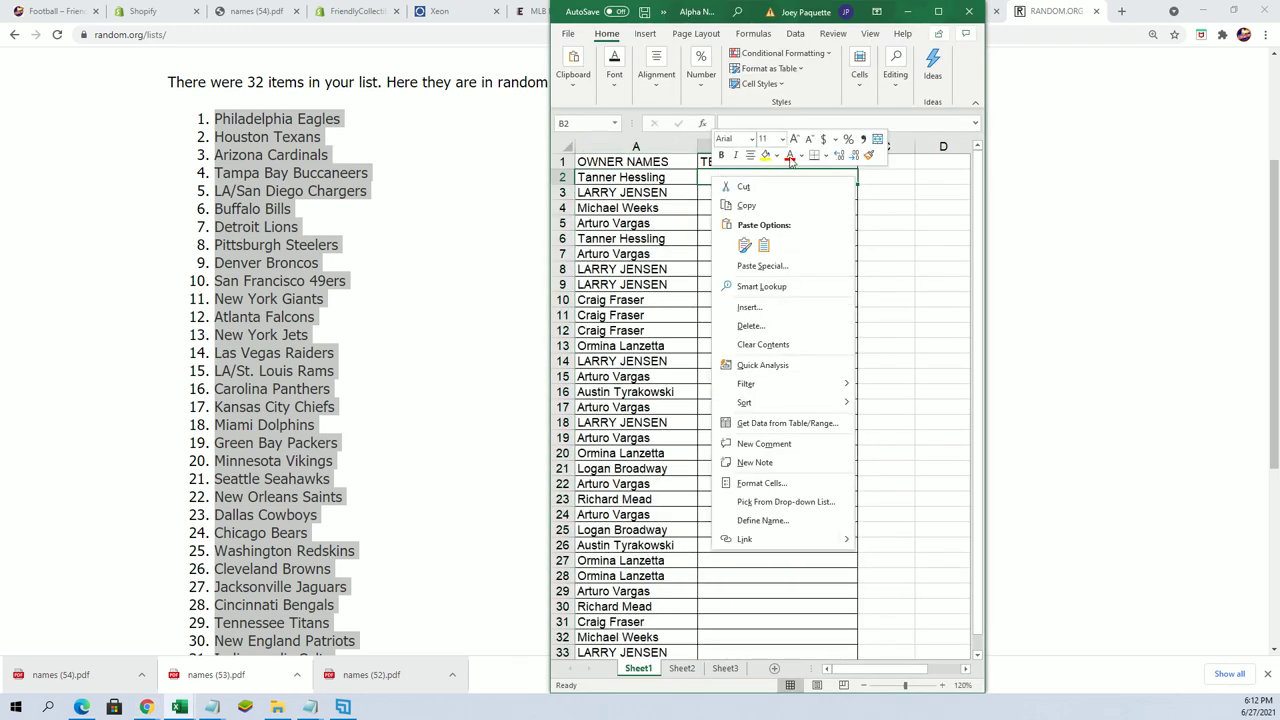
{"action": "left_click", "coordinate": [762, 266]}
{"action": "left_click", "coordinate": [641, 197]}
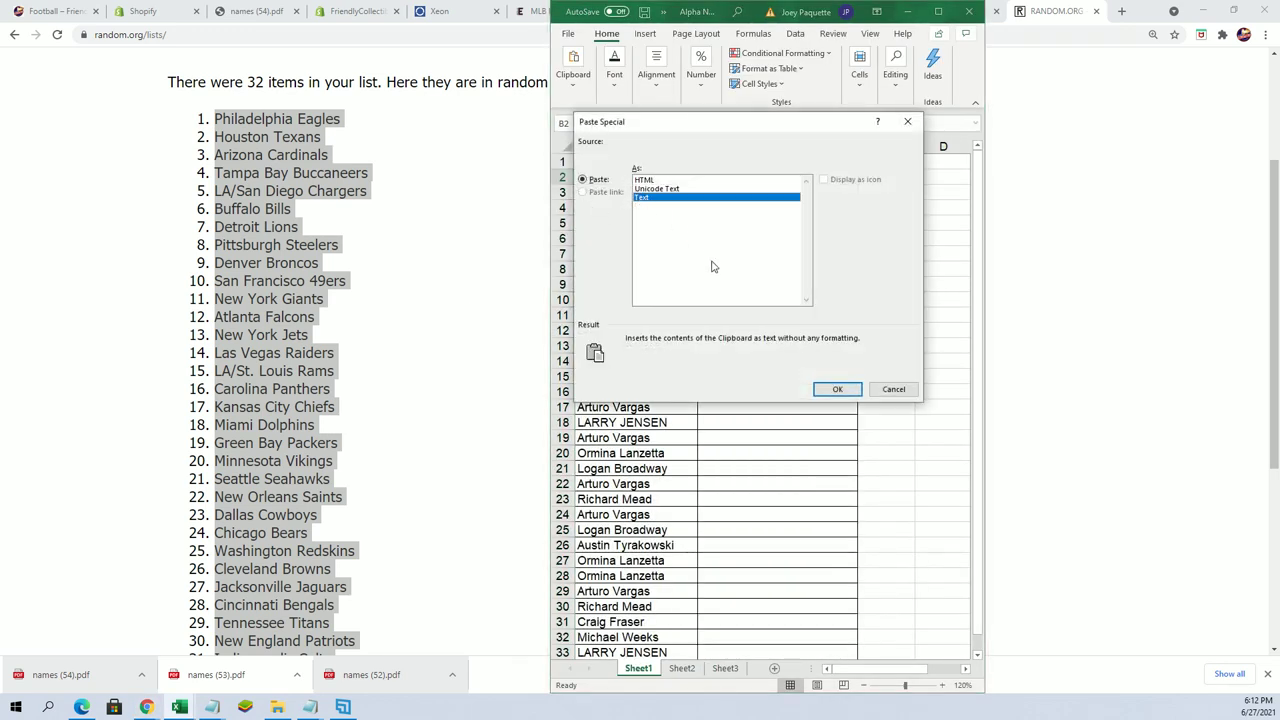
{"action": "left_click", "coordinate": [836, 389]}
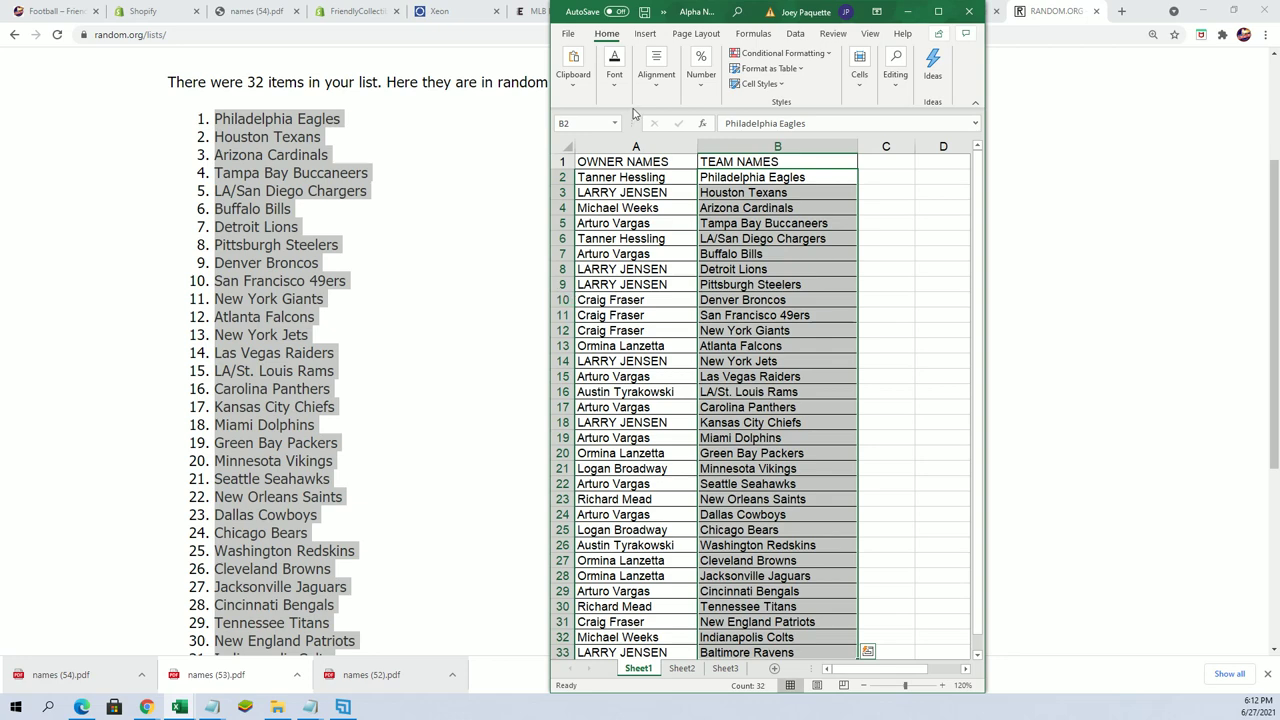
Autofit column A to the owner names and select the teams in B2:B33
{"action": "left_click", "coordinate": [630, 146]}
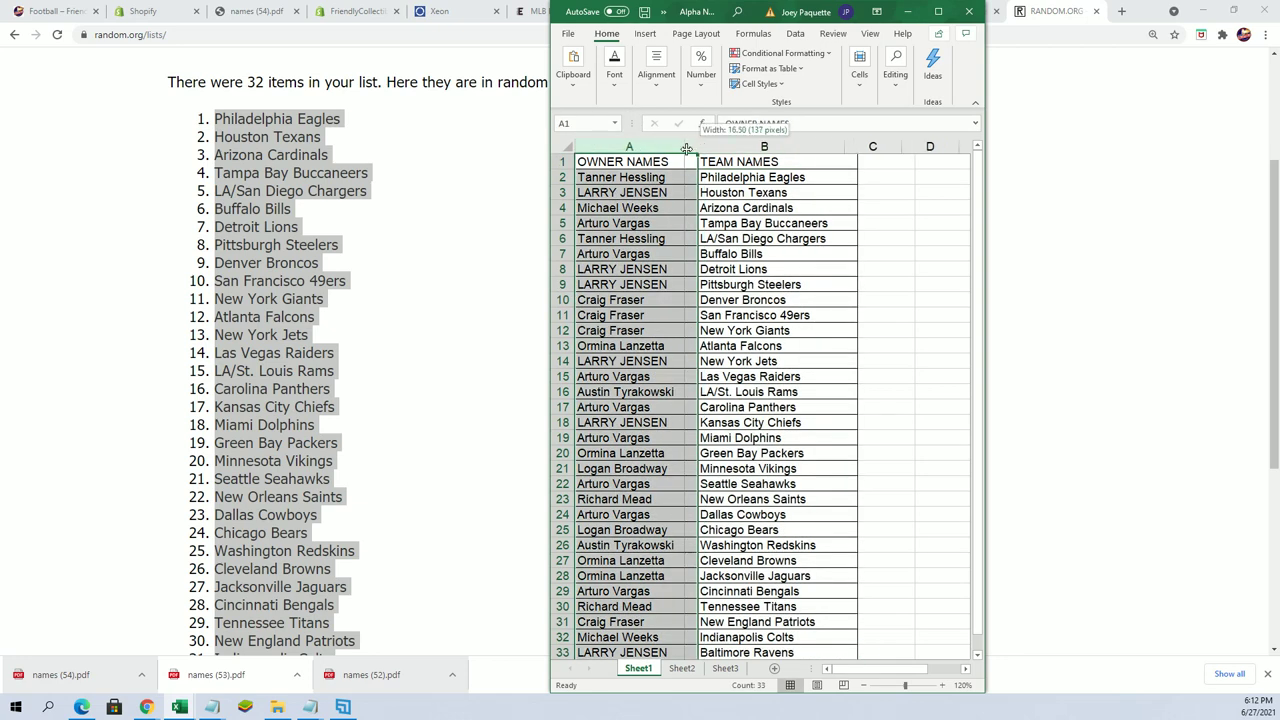
{"action": "double_click", "coordinate": [696, 146]}
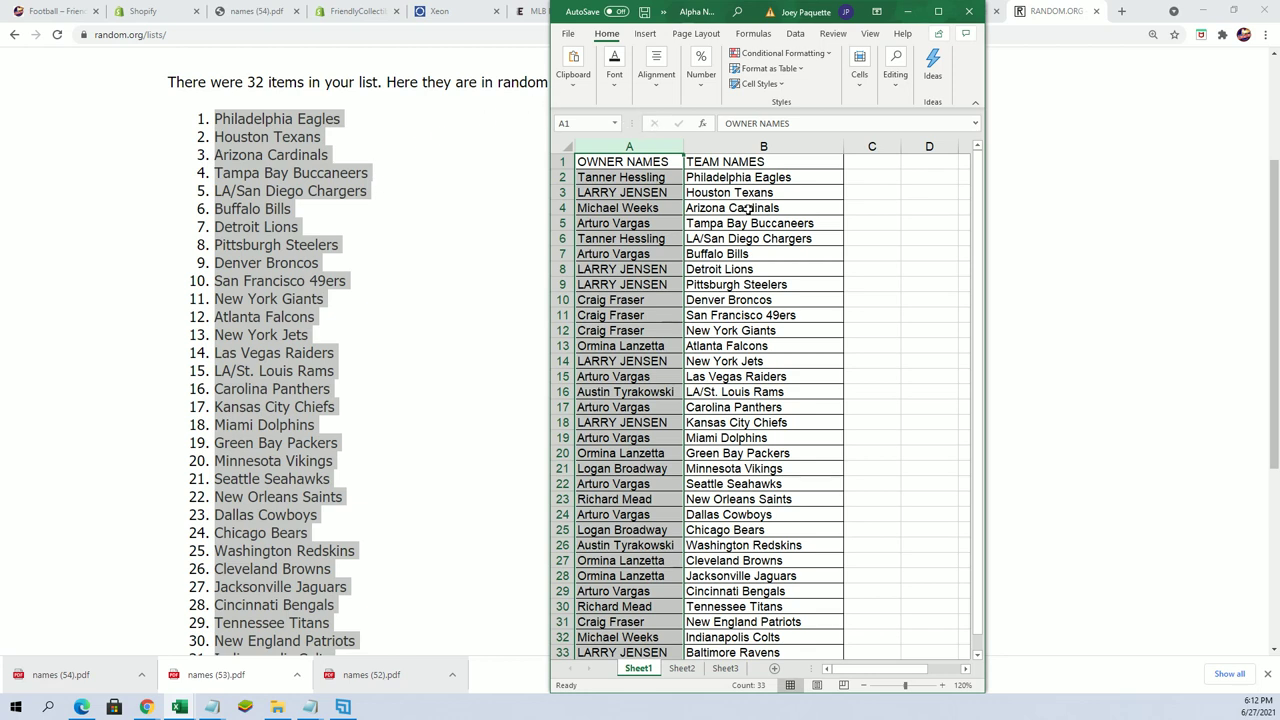
{"action": "mouse_move", "coordinate": [731, 177]}
{"action": "left_mouse_down"}
{"action": "mouse_move", "coordinate": [760, 385]}
{"action": "mouse_move", "coordinate": [728, 648]}
{"action": "left_mouse_up"}
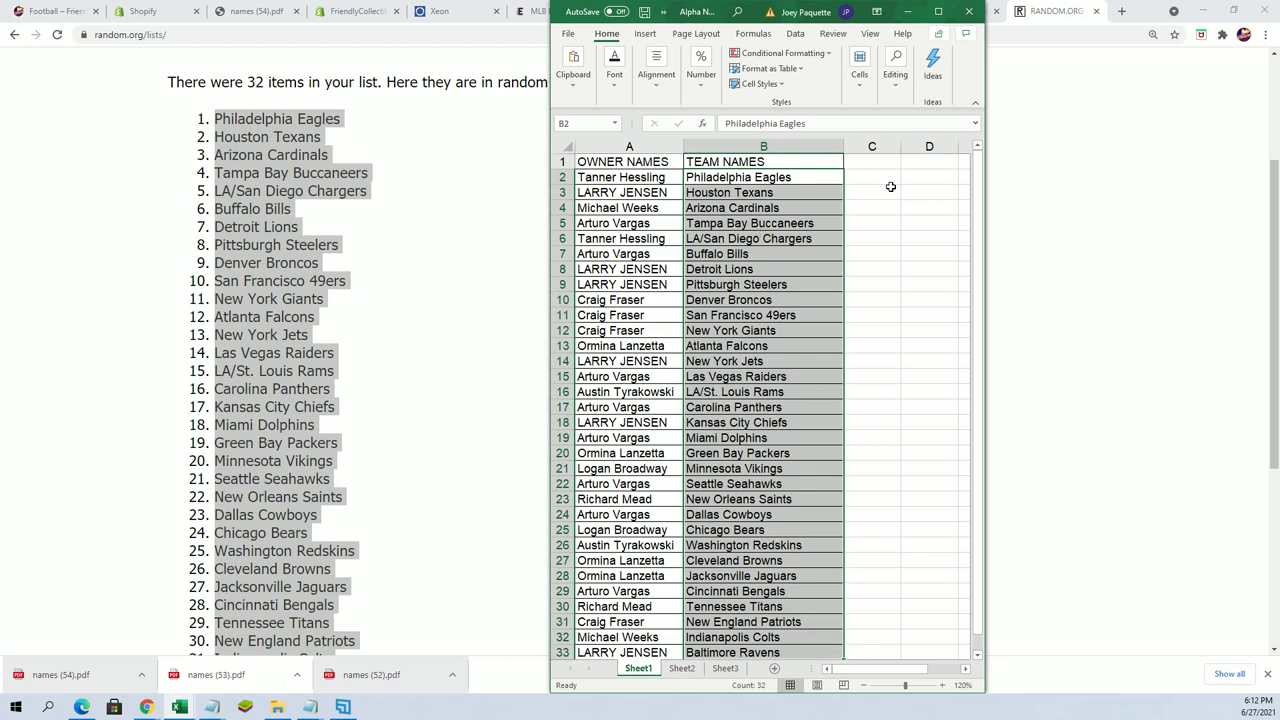
Sort the rows A to Z by TEAM NAMES with the selection expanded, then maximize the workbook
{"action": "left_click", "coordinate": [796, 35]}
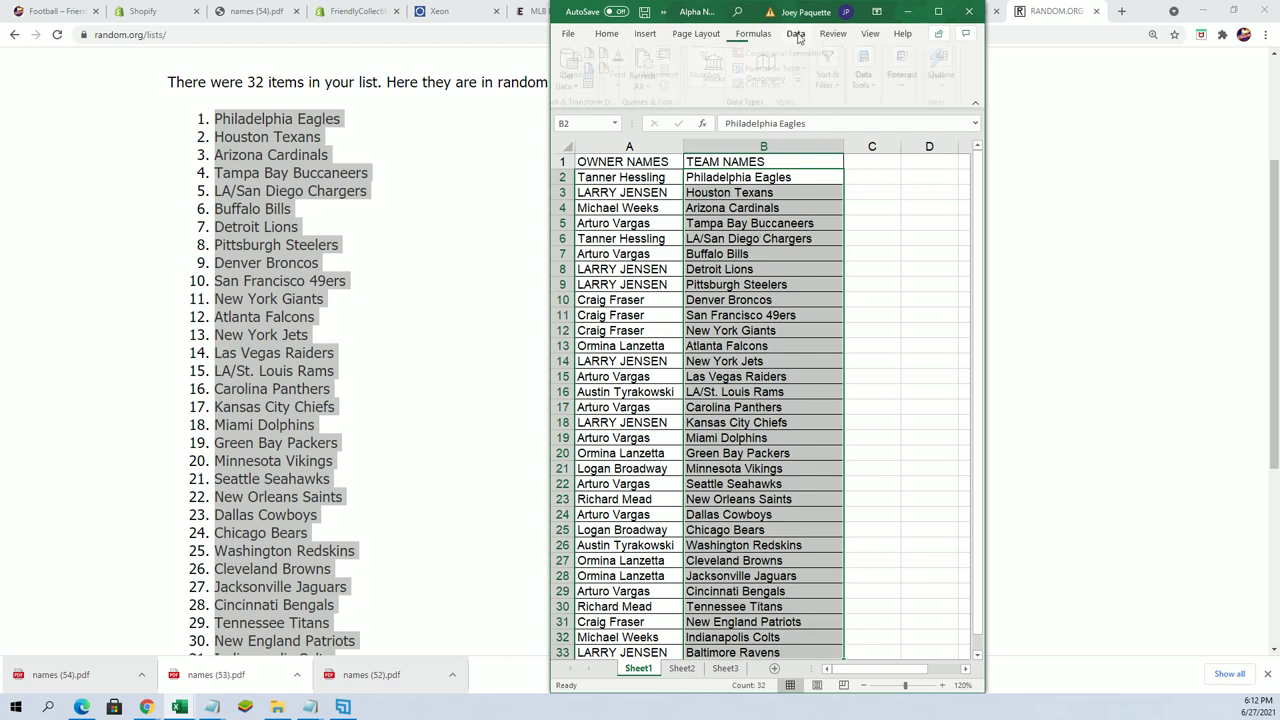
{"action": "left_click", "coordinate": [833, 72]}
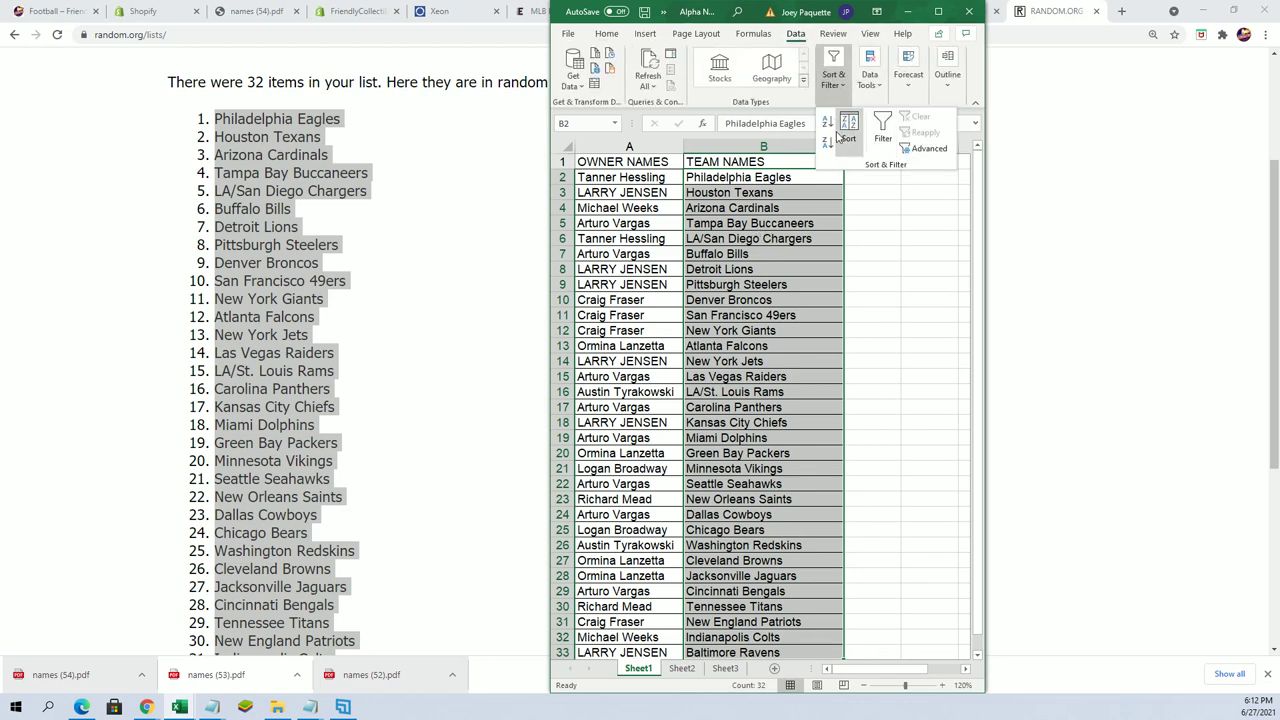
{"action": "left_click", "coordinate": [838, 137]}
{"action": "left_click", "coordinate": [390, 384]}
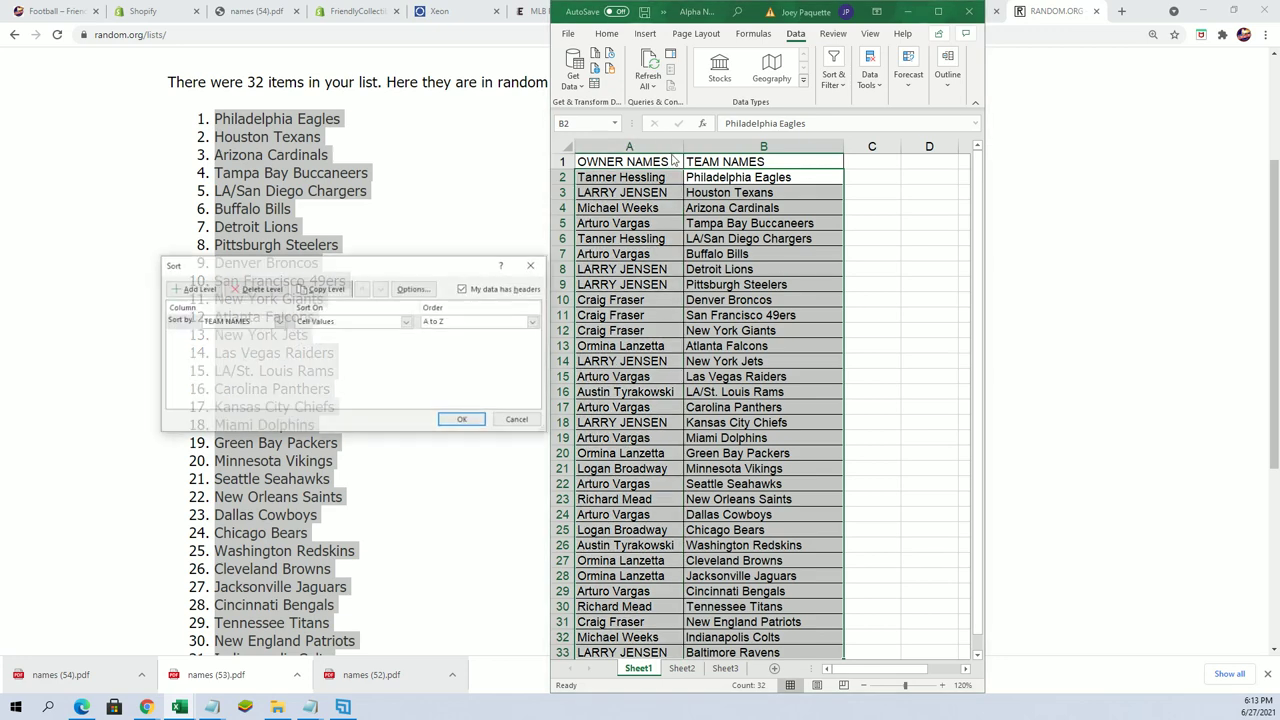
{"action": "left_click", "coordinate": [464, 421]}
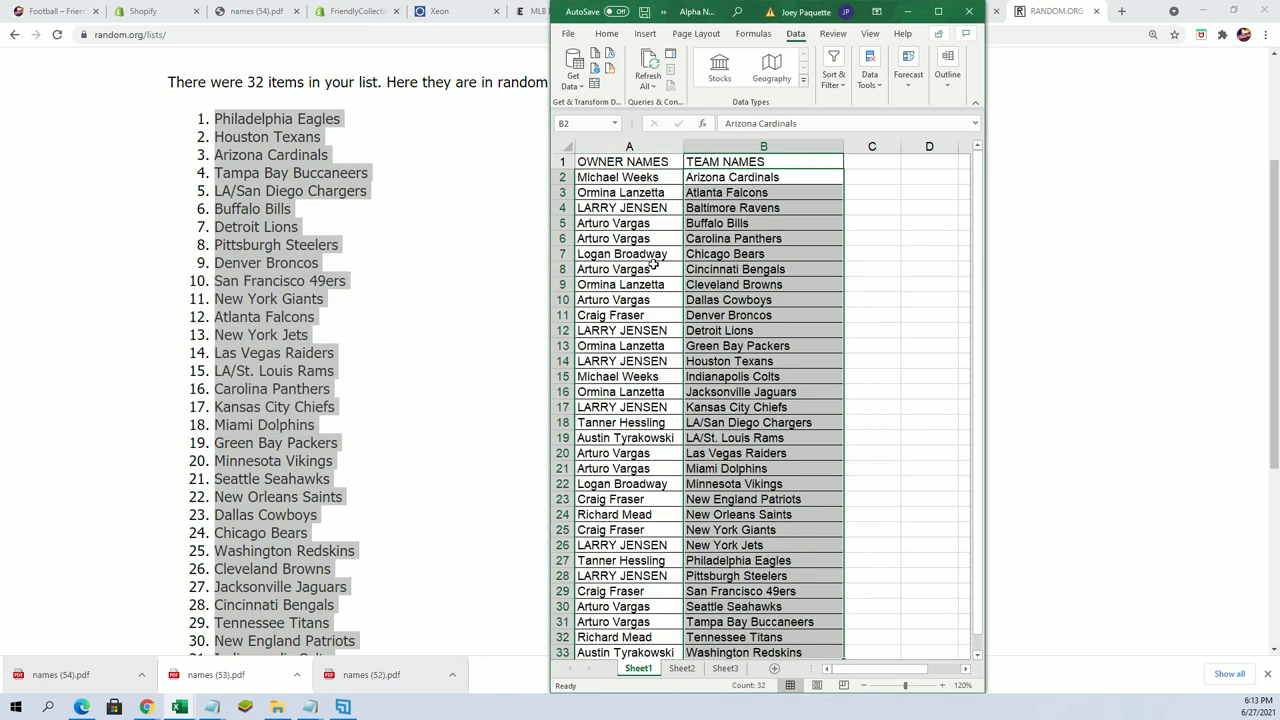
{"action": "left_click", "coordinate": [938, 12]}
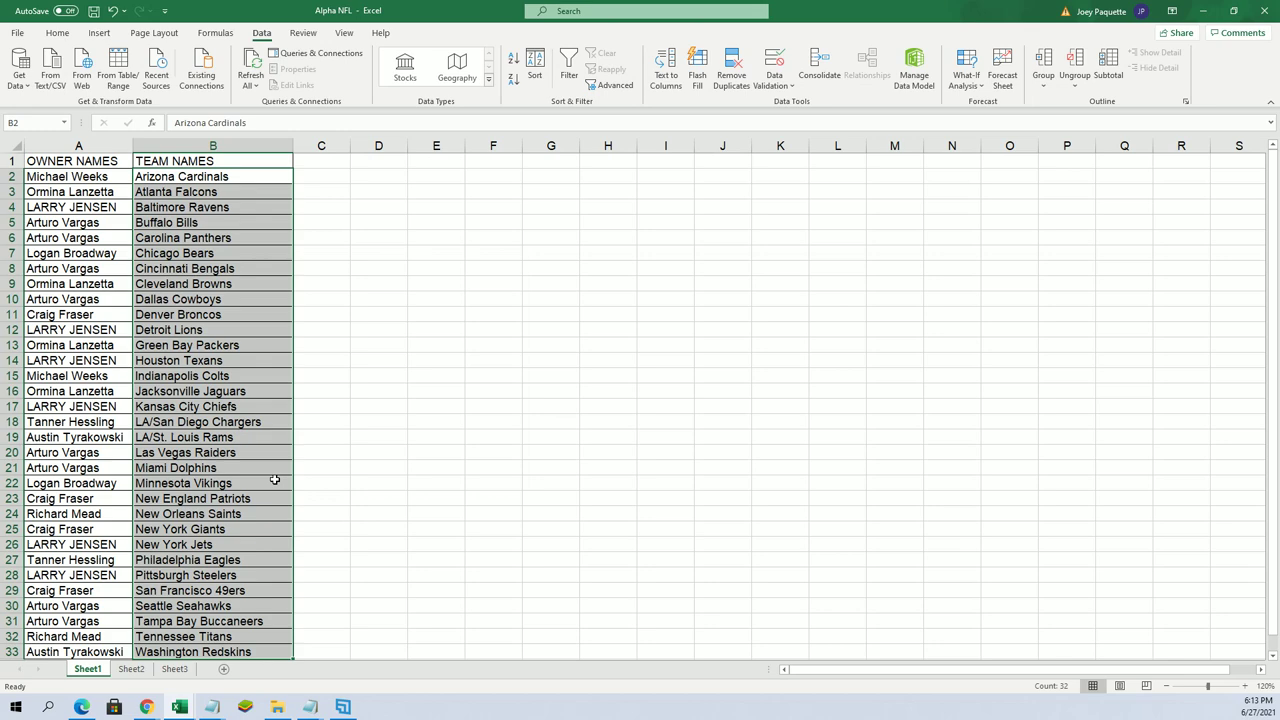